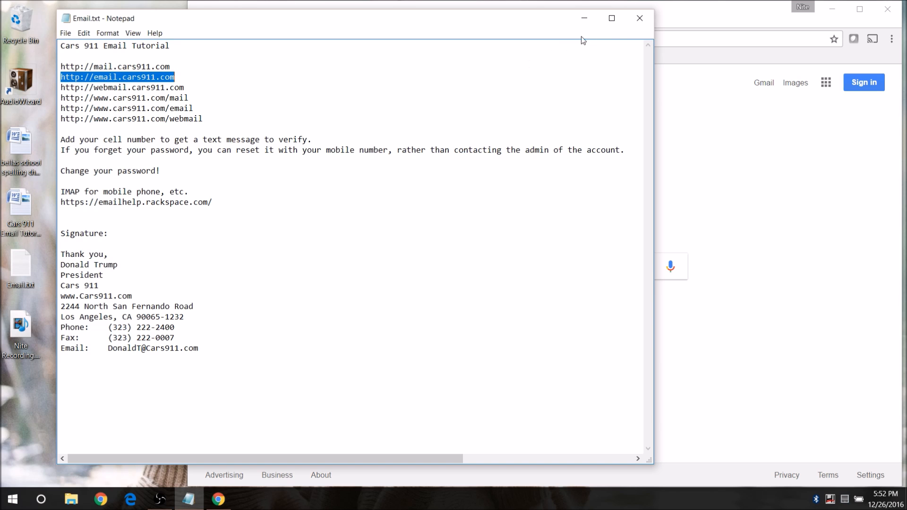
- Load the email.cars911.com webmail login page in Chrome
click(684, 7)
click(616, 37)
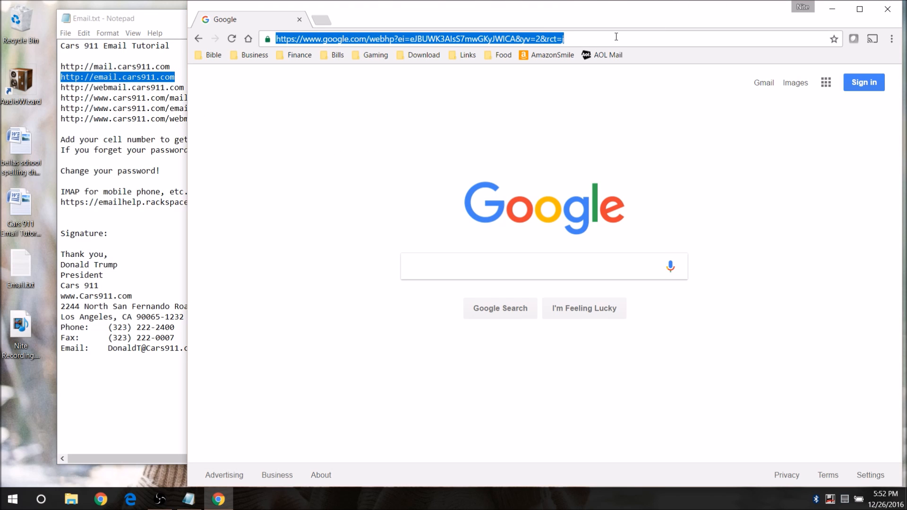
text(http://email.cars911.com)
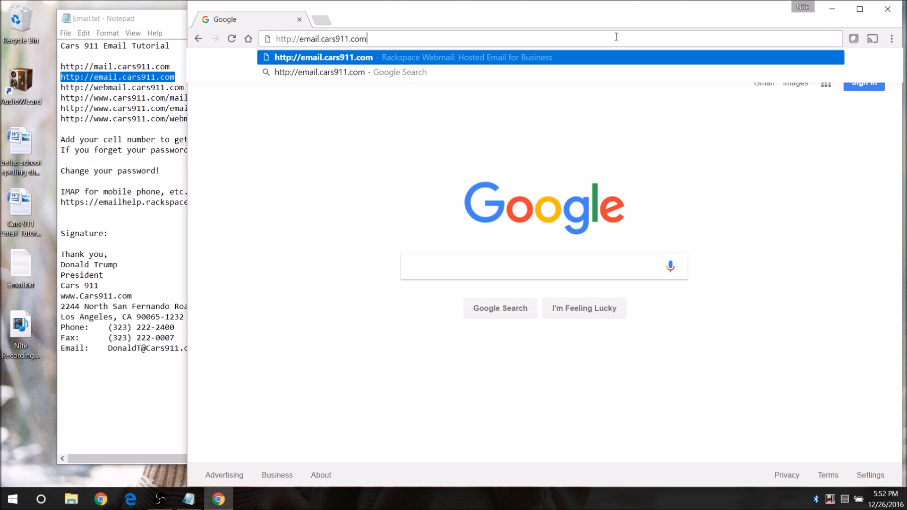
key(Return)
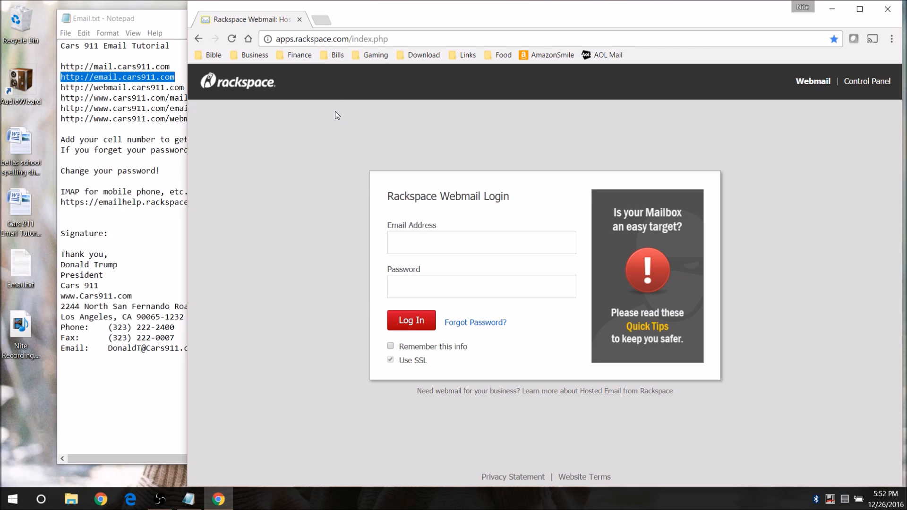
- Fill in the account's e-mail address from the suggestion and type the account password
click(414, 242)
text(Don)
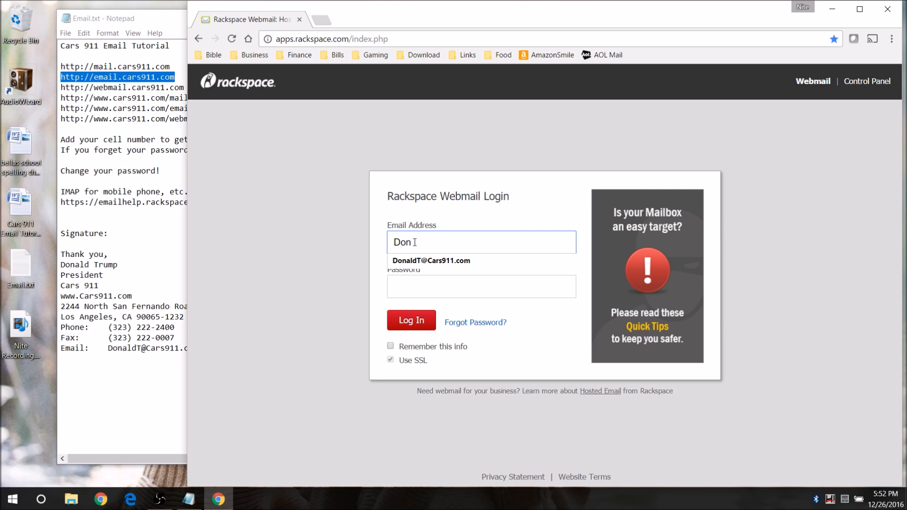
key(Down)
key(Tab)
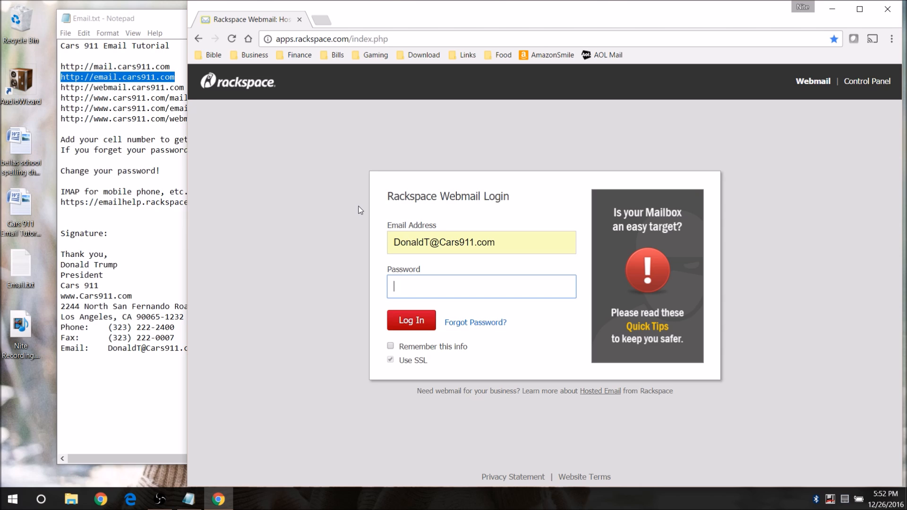
text(••••••••)
- Log in, skip adding a phone number, and open the Welcome message
click(410, 323)
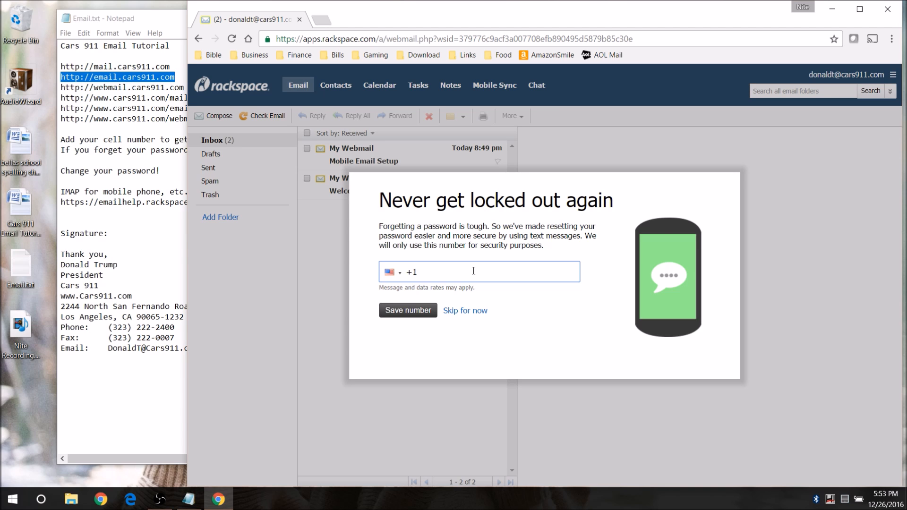
click(475, 311)
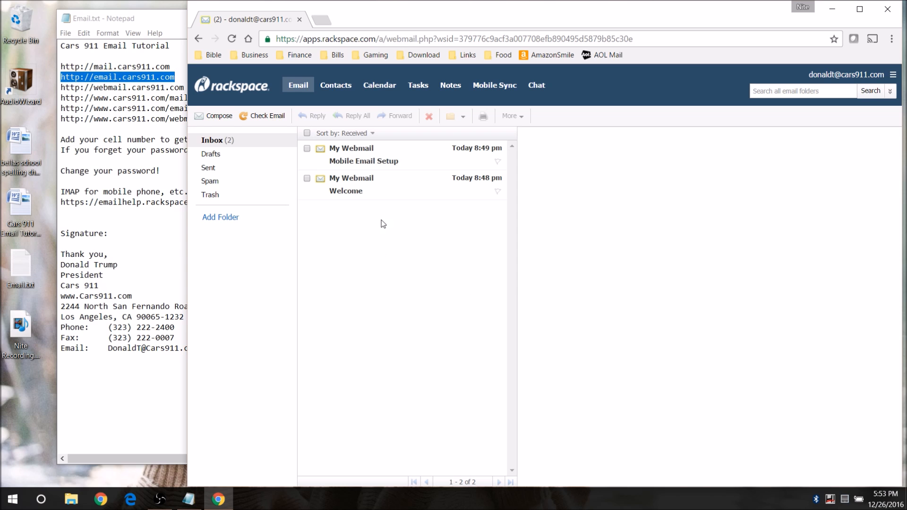
click(393, 185)
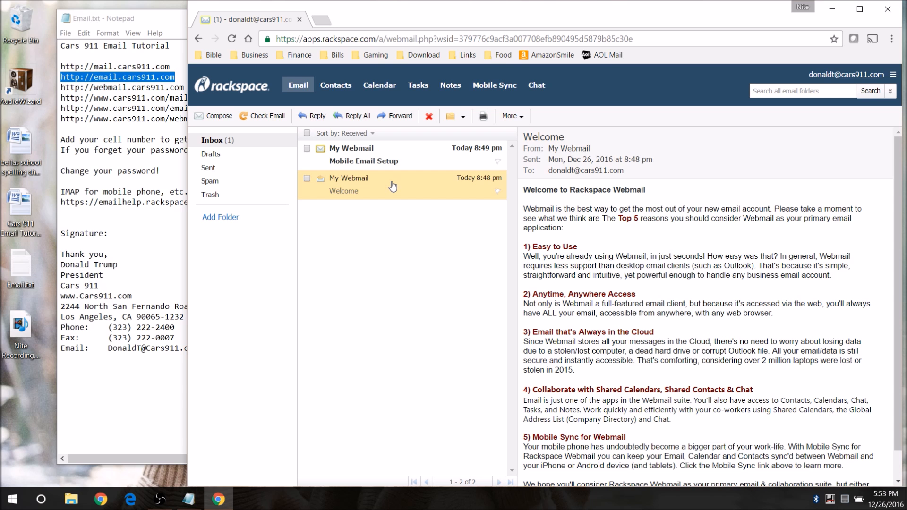
- Delete the Welcome message, open Mobile Email Setup, and return to the Email.txt notes
click(307, 179)
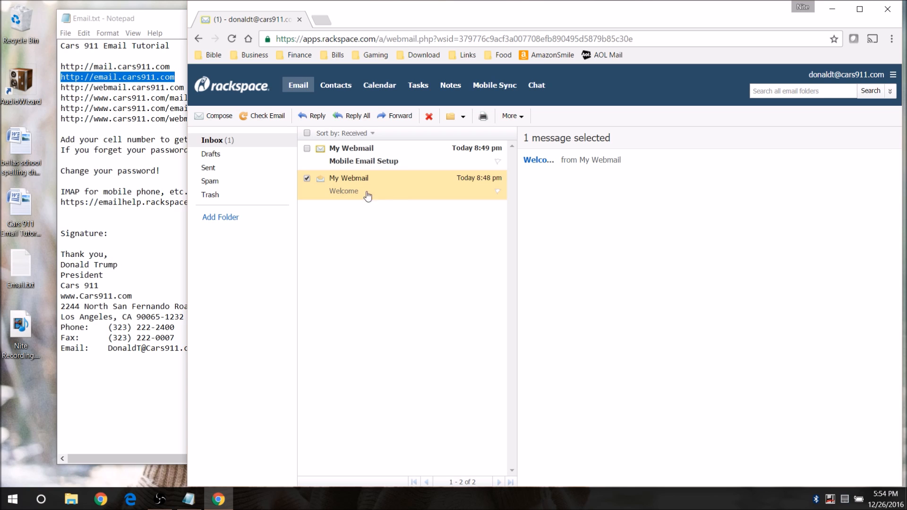
click(430, 116)
click(366, 161)
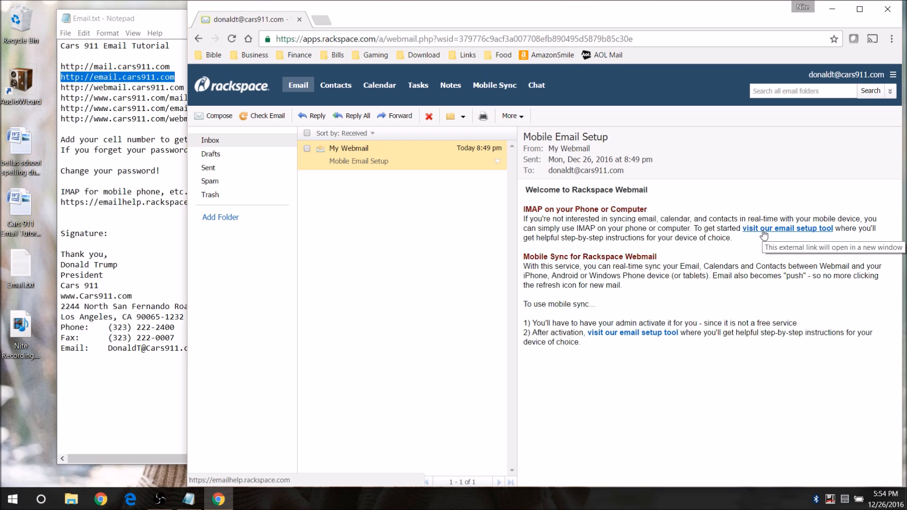
click(120, 172)
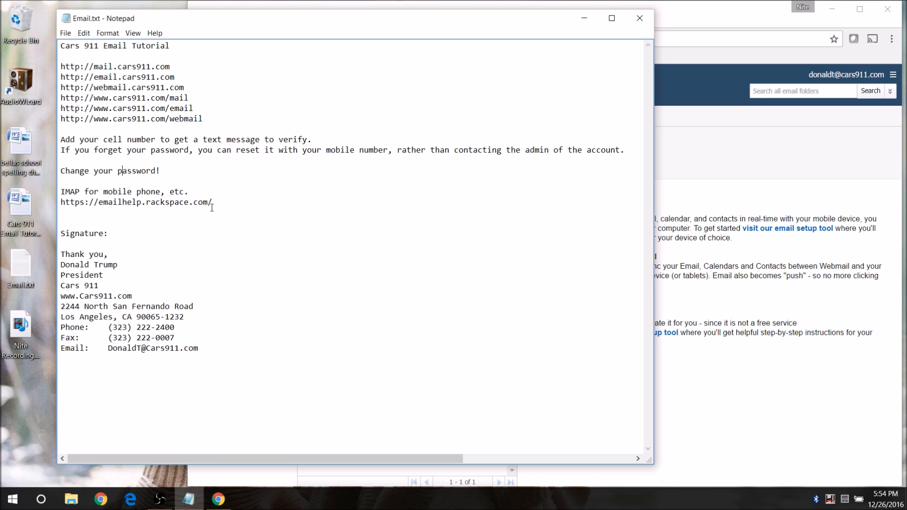
- Open the email setup tool (Email Help Portal) in a new tab, then return to webmail
click(778, 265)
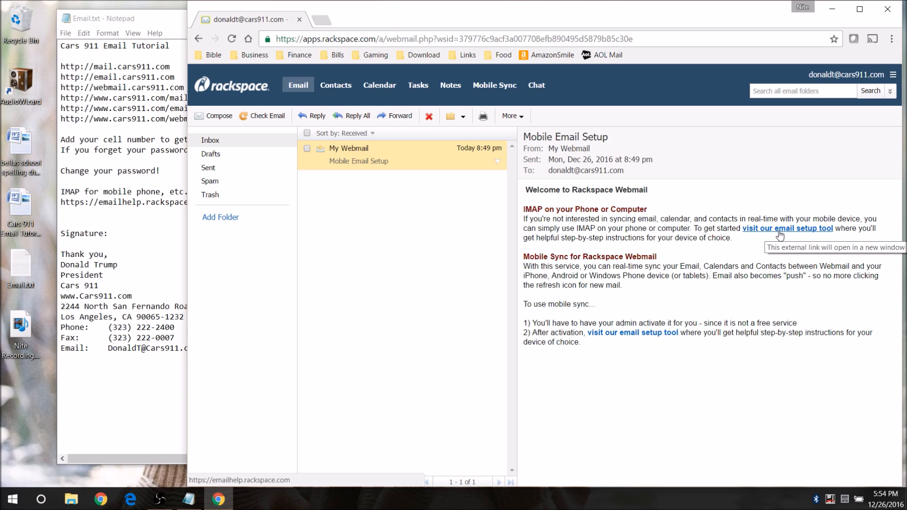
click(783, 229)
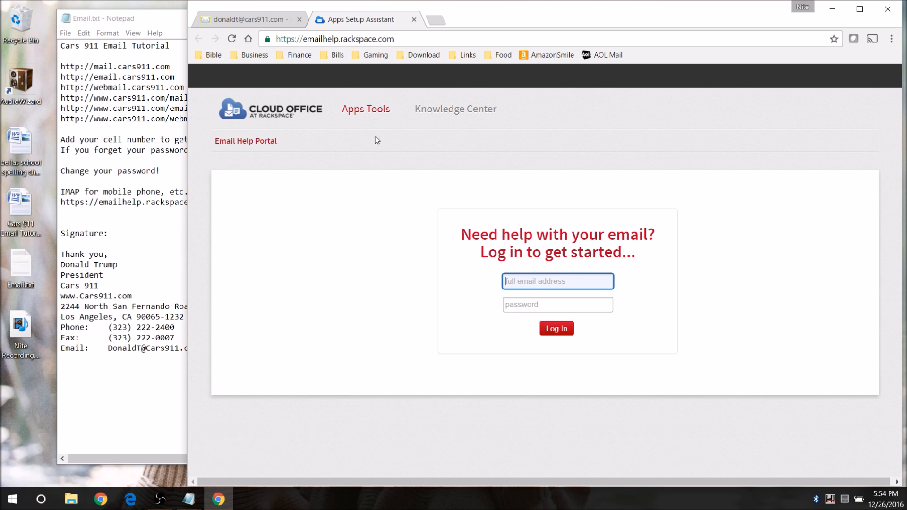
click(271, 19)
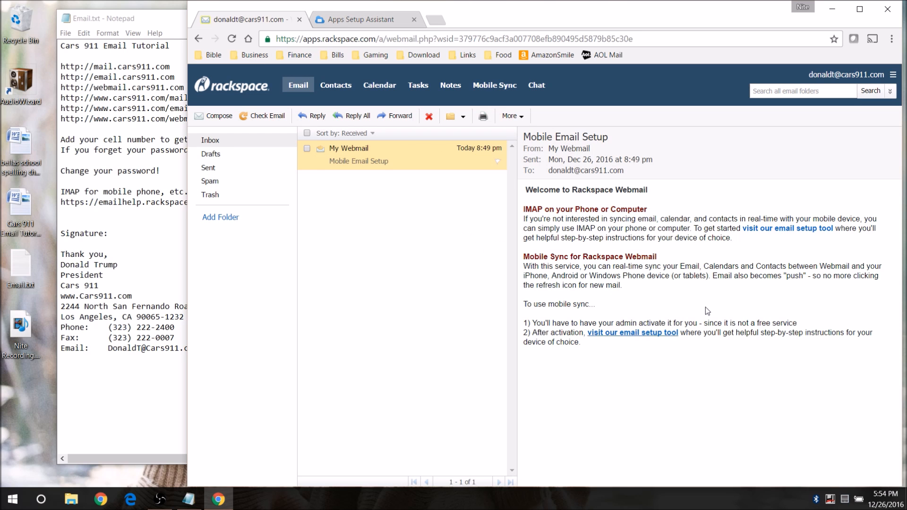
- Delete the Mobile Email Setup message, then select the emailhelp.rackspace.com line in Notepad
click(307, 149)
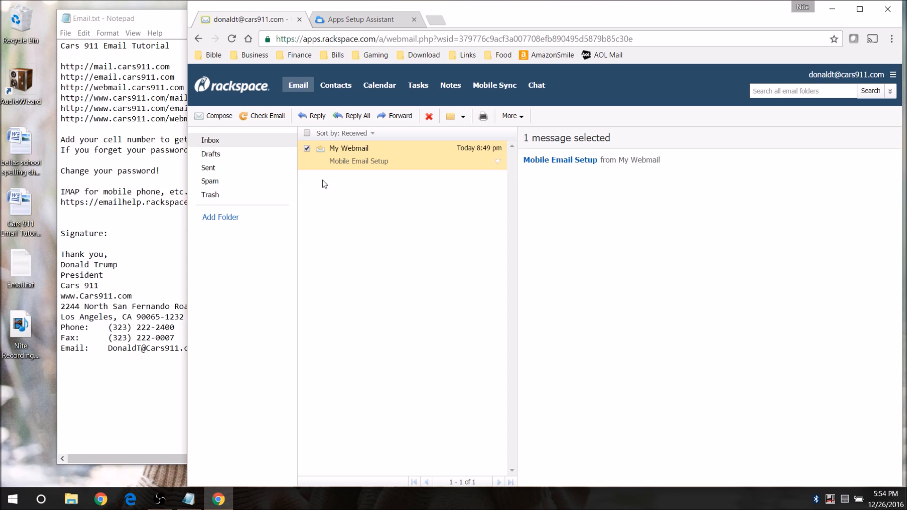
click(428, 118)
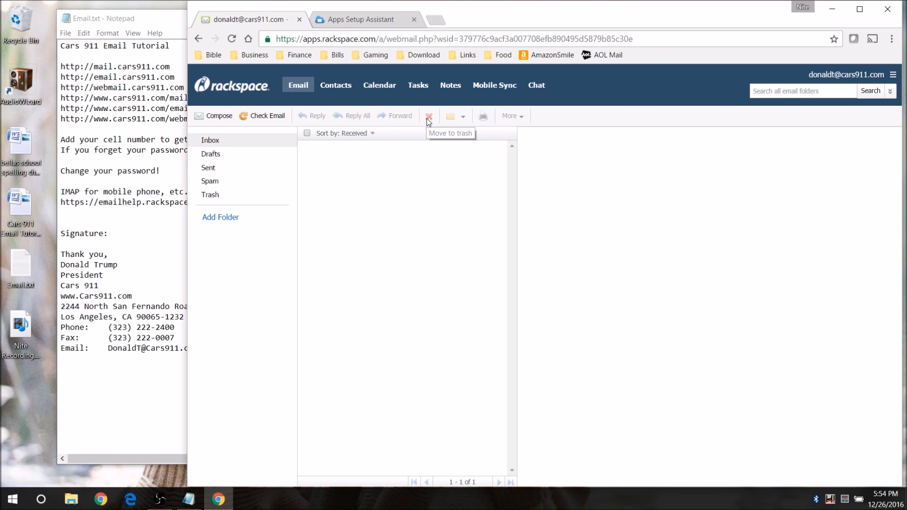
click(106, 186)
drag(214, 202, 53, 202)
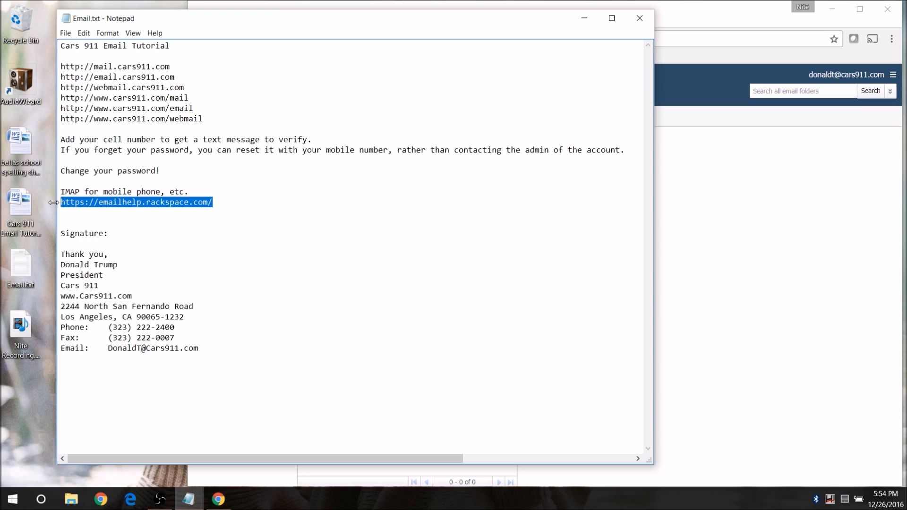
- Deselect the help address in Notepad and bring the empty webmail inbox forward
click(235, 202)
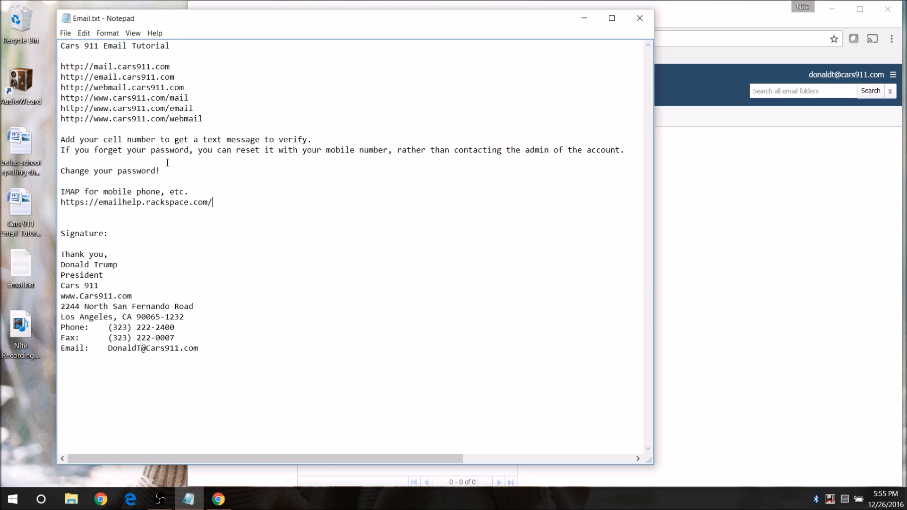
click(742, 209)
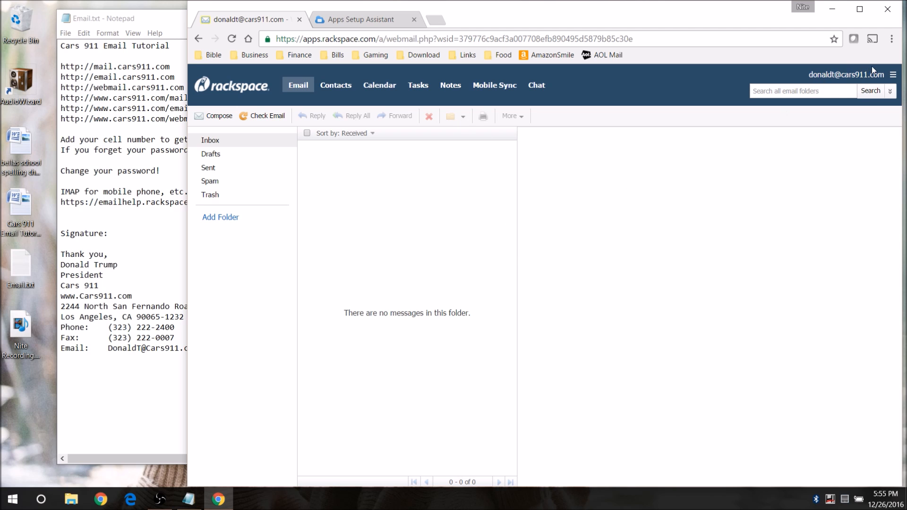
- Open Settings from the account menu and go to Change Password
click(893, 75)
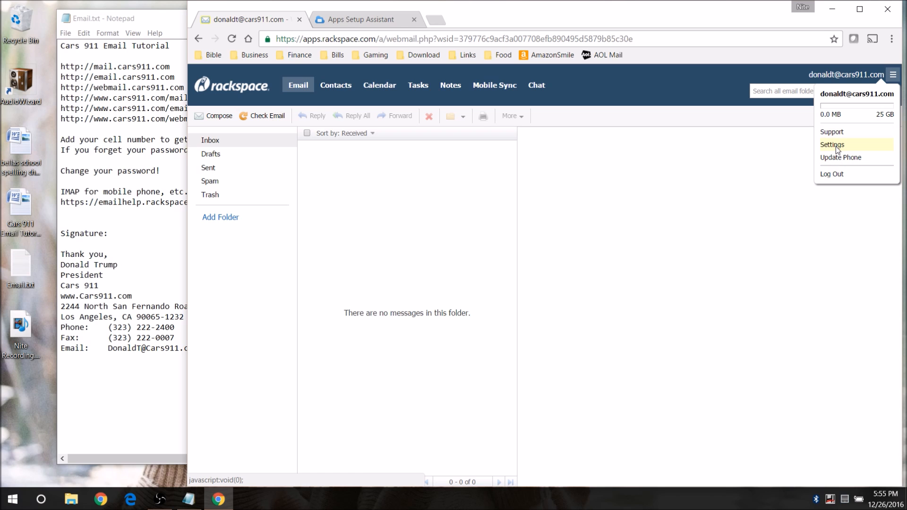
click(897, 76)
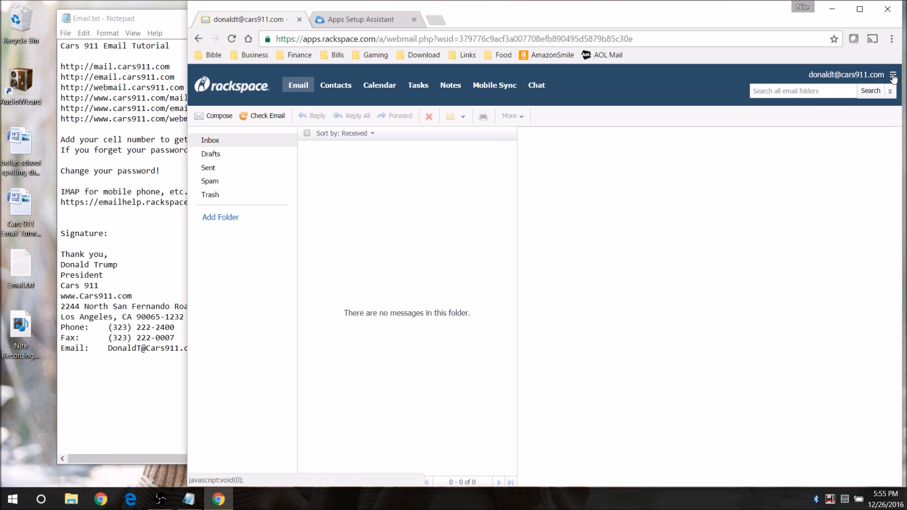
click(895, 75)
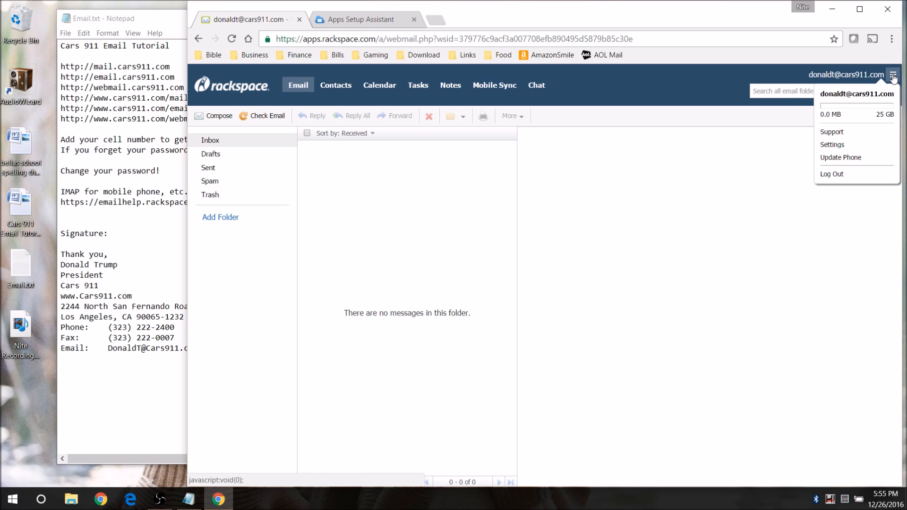
click(834, 145)
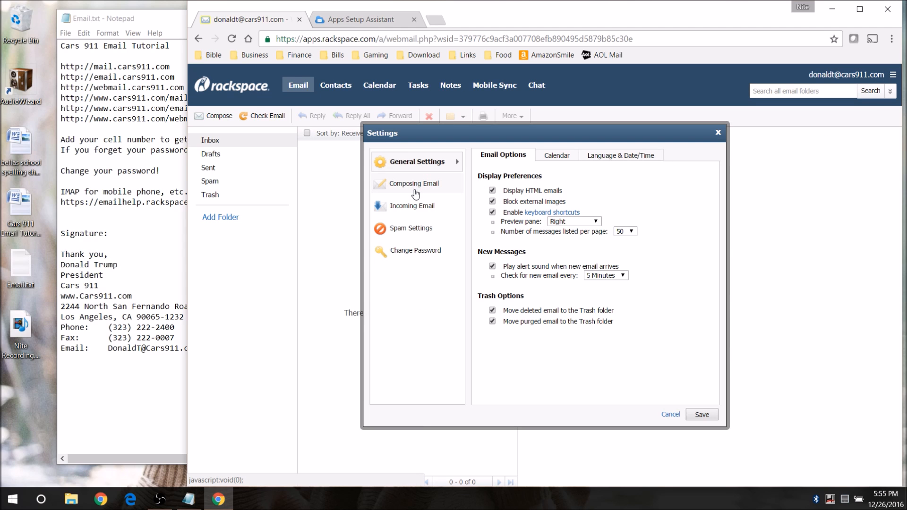
click(413, 250)
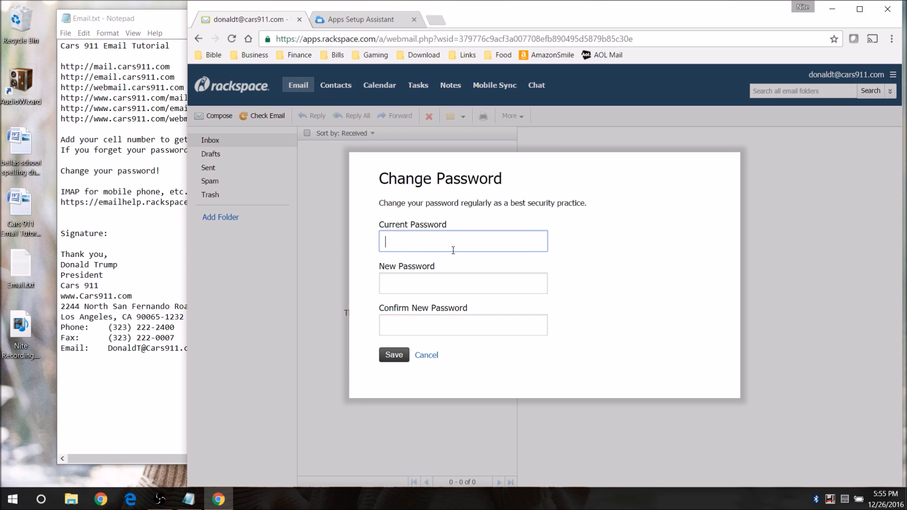
- Enter the current password, set and confirm a new one, and save
text(••••••••)
key(Tab)
text(••)
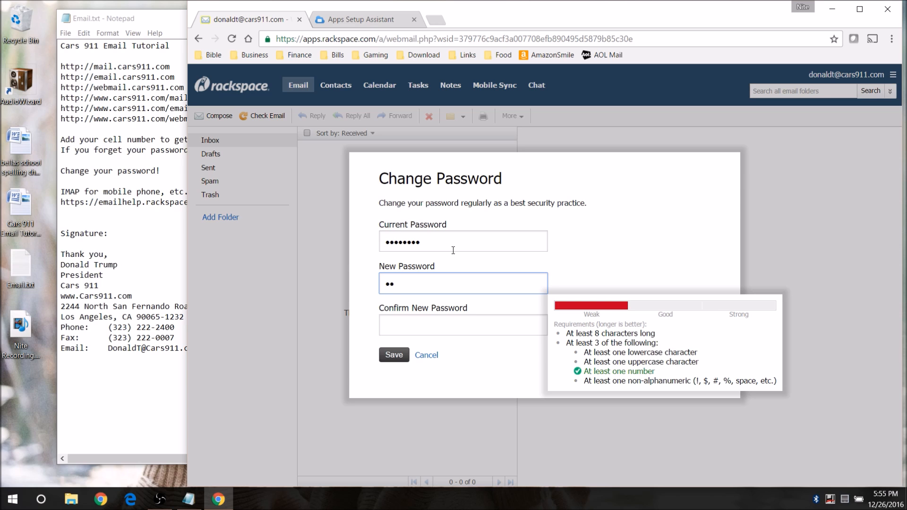
text(••••••)
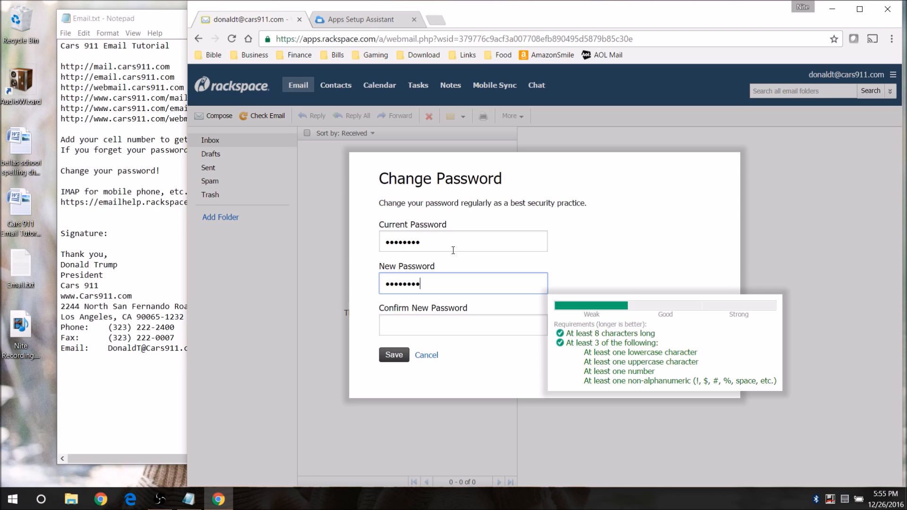
key(Tab)
text(••)
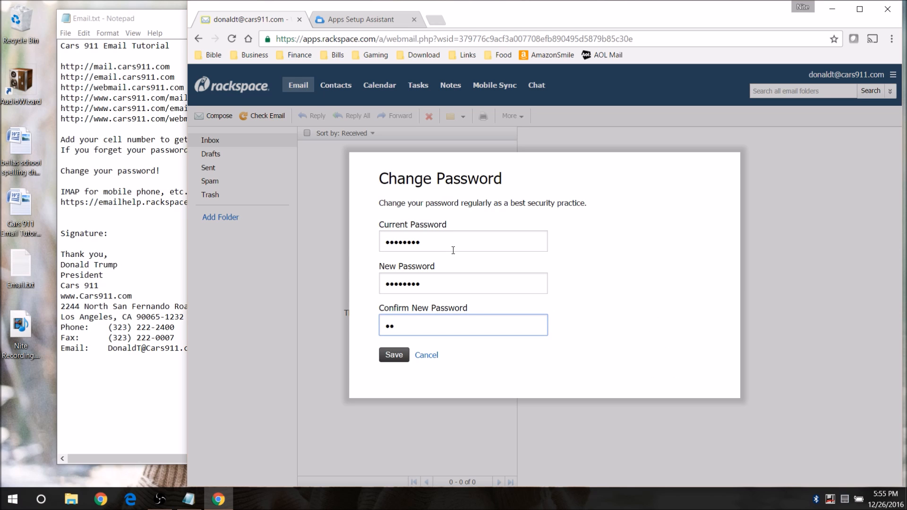
text(••••••)
click(394, 355)
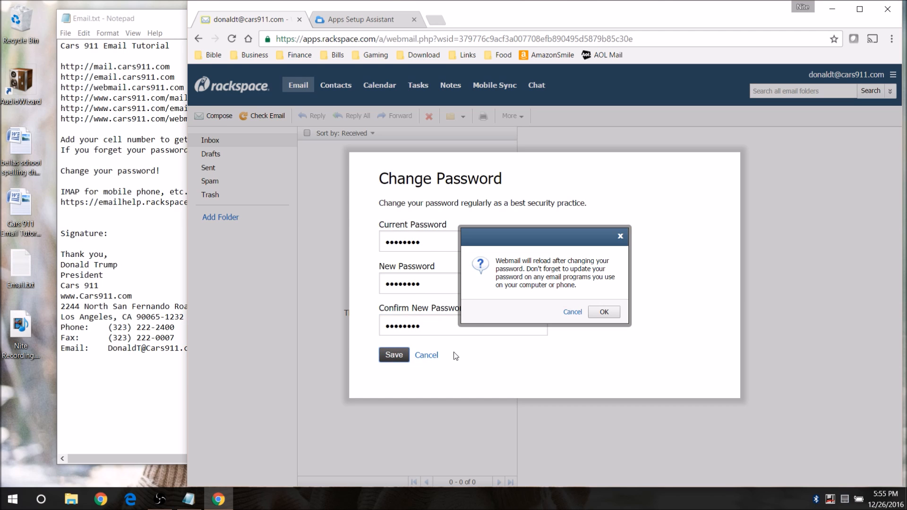
click(603, 312)
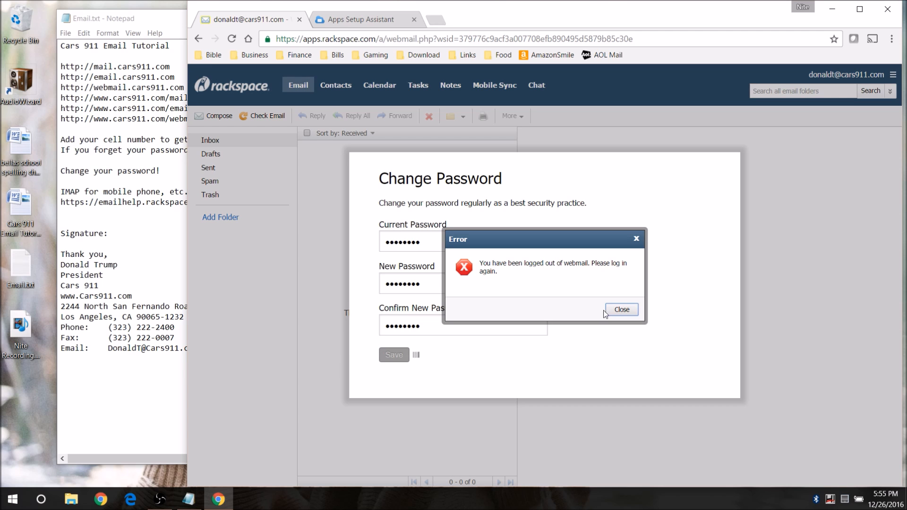
- Dismiss the logged-out error and log back in with the new password
click(613, 311)
click(469, 249)
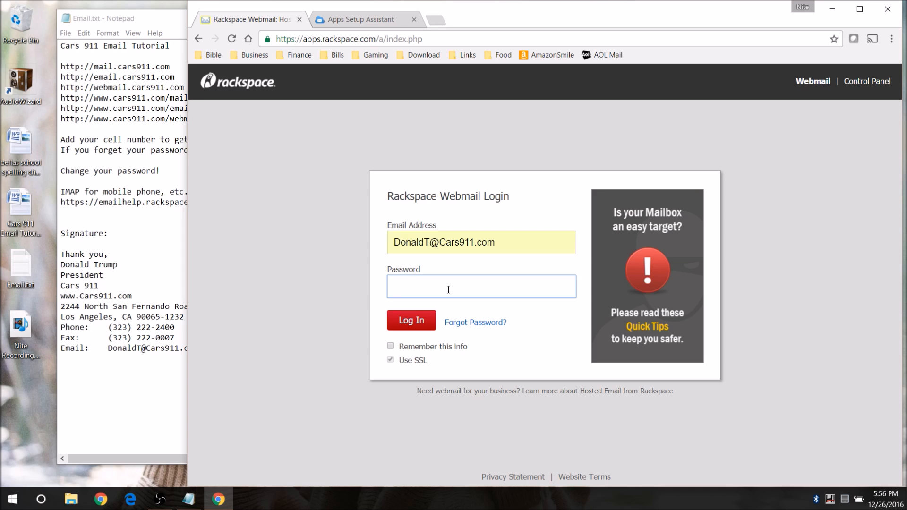
text(••••••••)
key(Return)
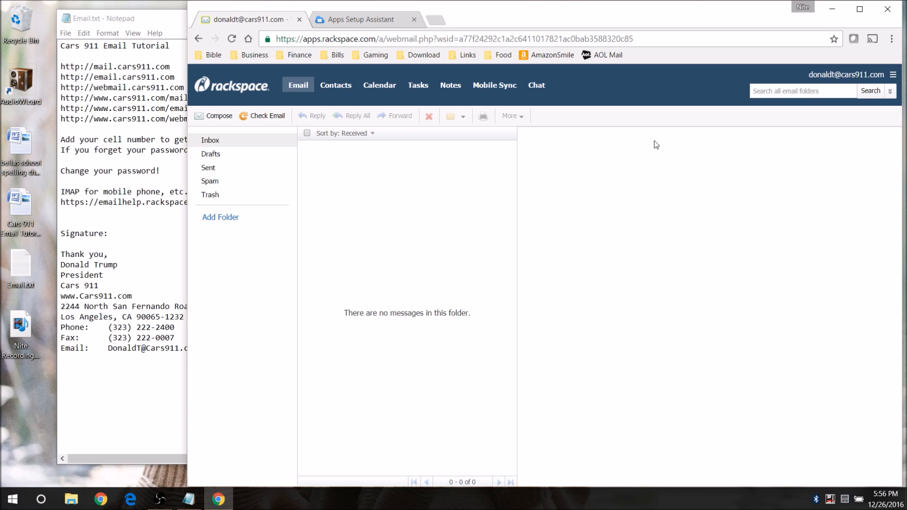
- Change the current time zone from US/Eastern to US/Pacific under Language & Date/Time and save
click(892, 75)
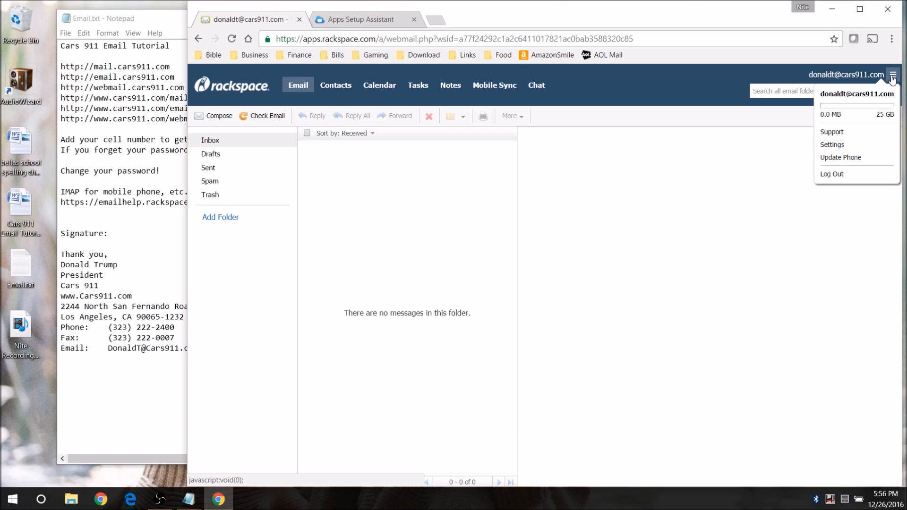
click(840, 145)
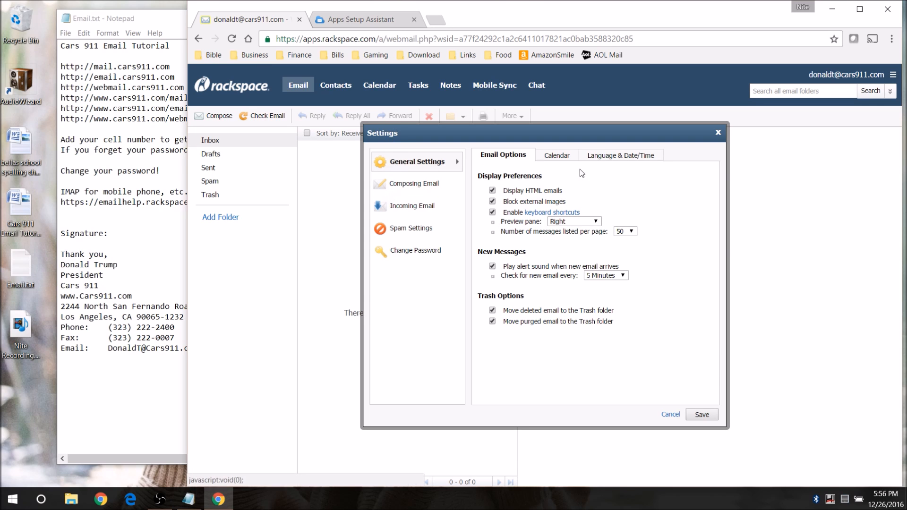
click(636, 158)
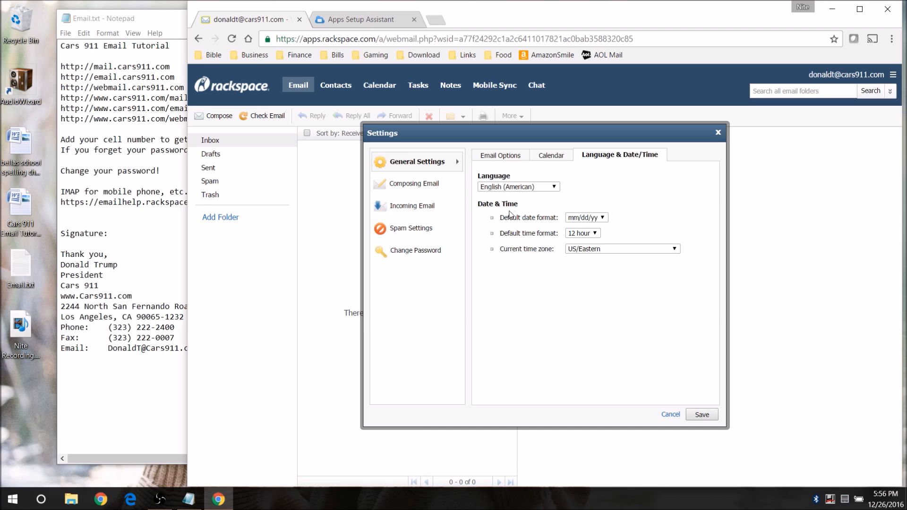
click(591, 251)
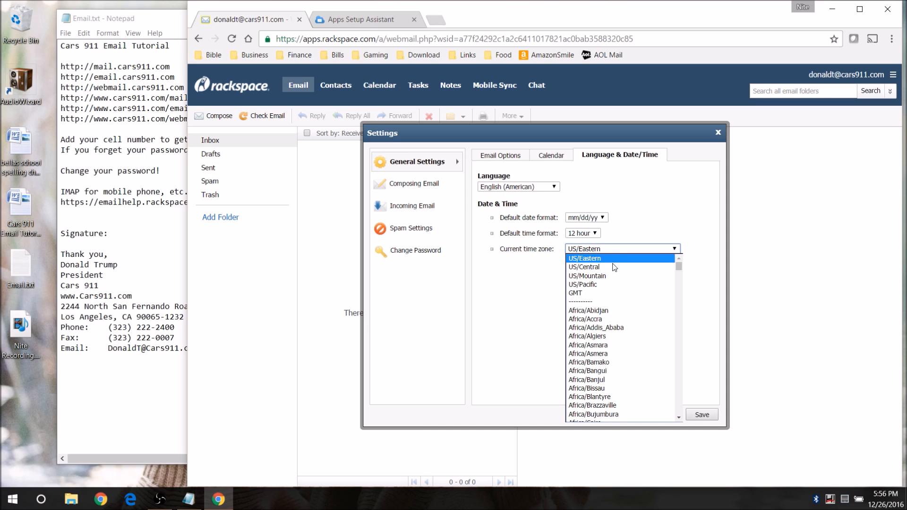
click(608, 285)
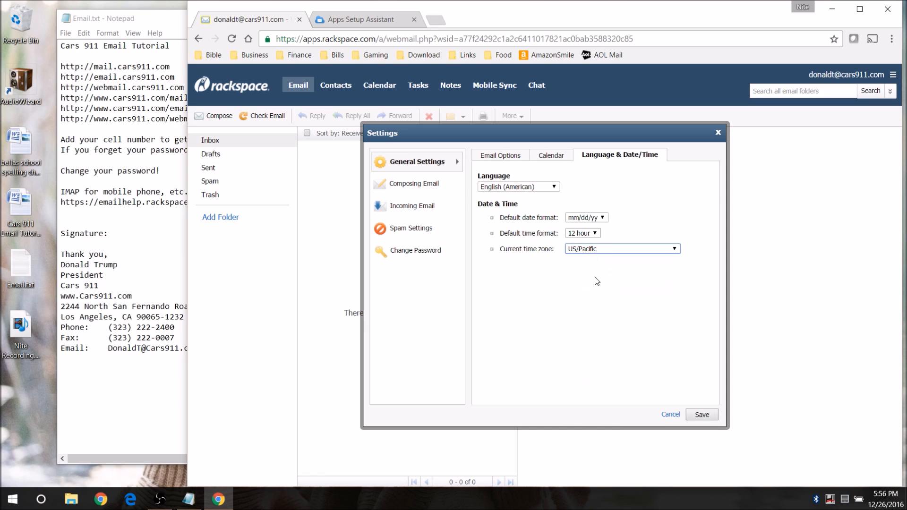
click(713, 415)
click(600, 317)
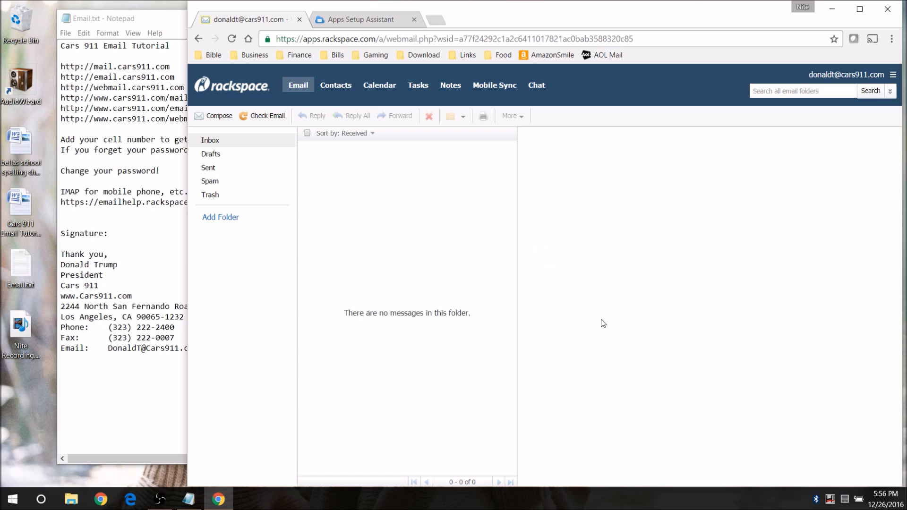
- In Email Options, set Preview pane to Do not display and 100 messages per page, then save
click(887, 81)
click(855, 144)
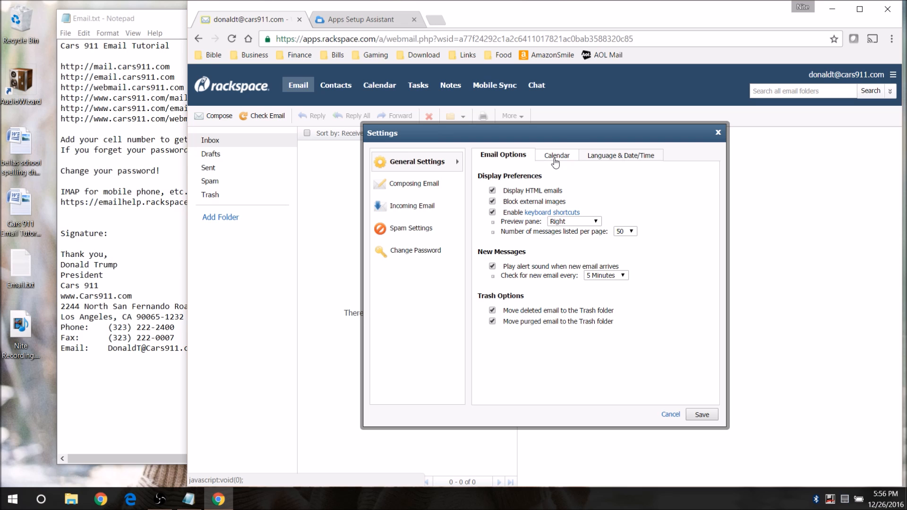
drag(577, 141, 425, 202)
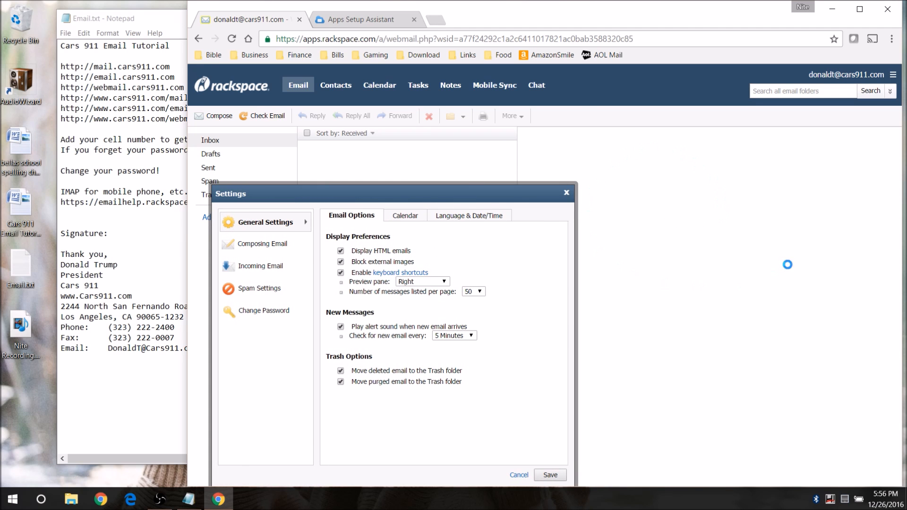
drag(486, 192, 603, 118)
click(560, 209)
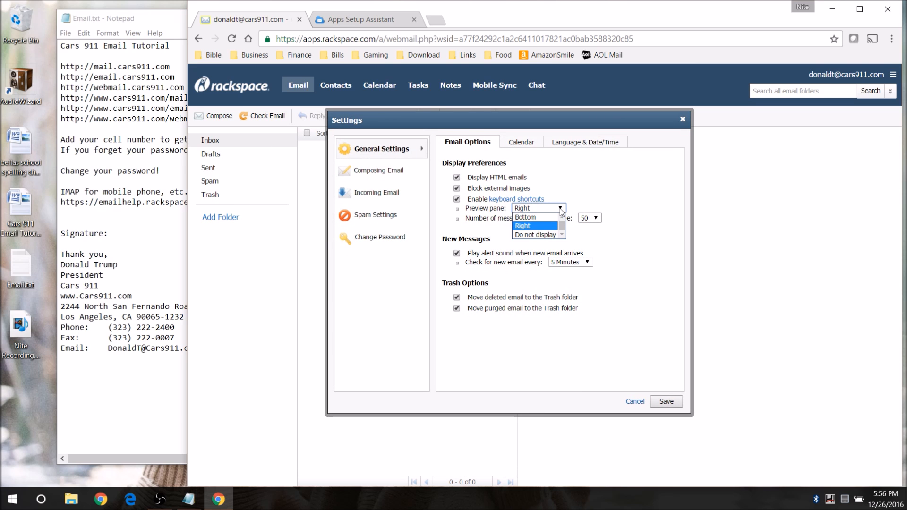
click(552, 234)
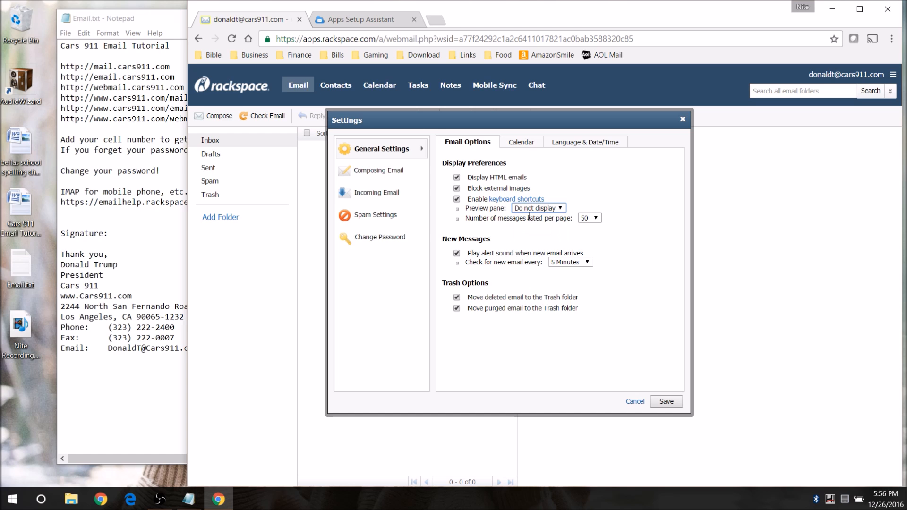
click(589, 218)
click(591, 268)
click(666, 402)
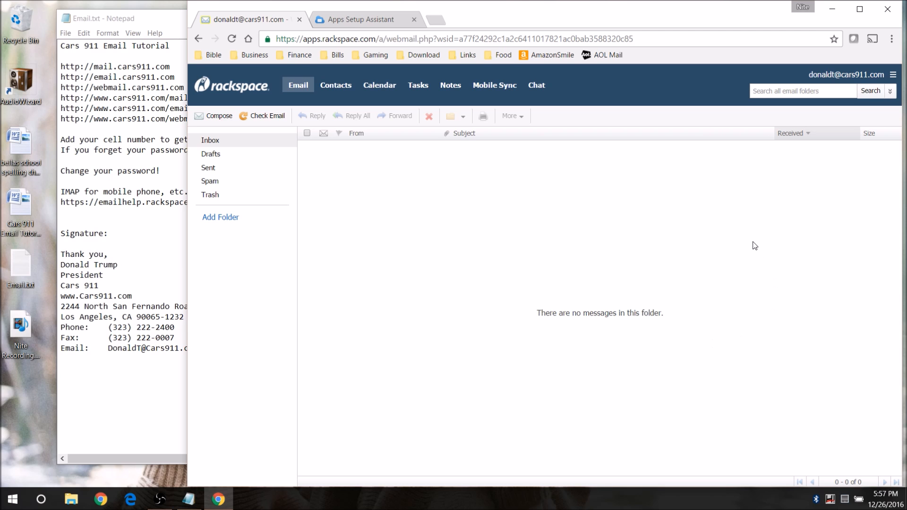
click(893, 76)
- Add a new signature named DT under Composing Email > Signatures, ready for its body text
click(846, 144)
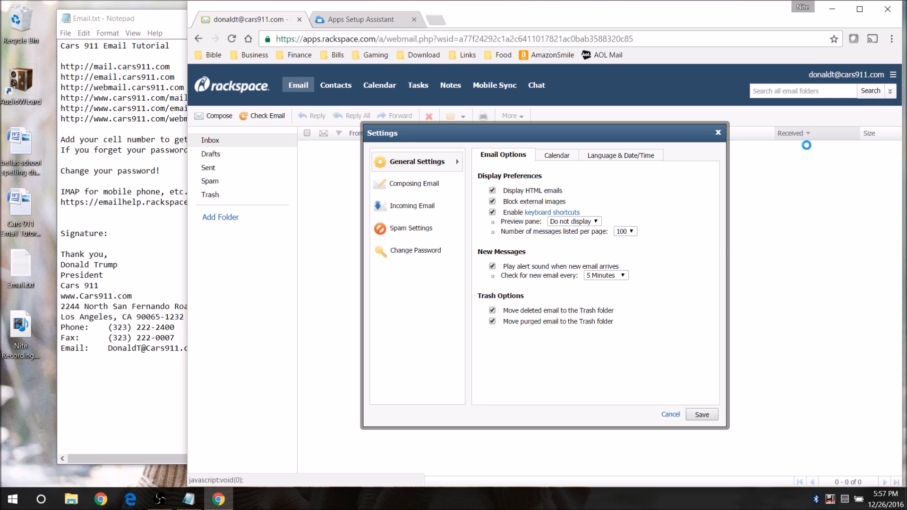
click(405, 185)
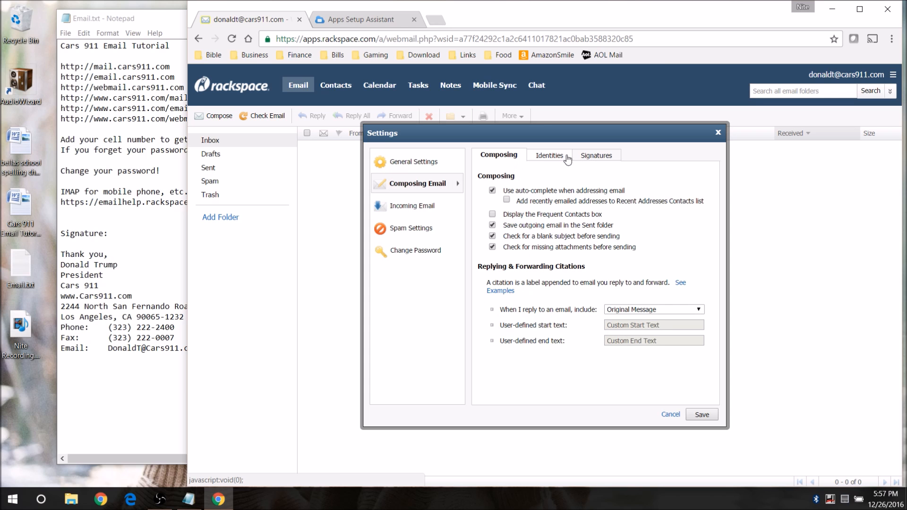
click(591, 158)
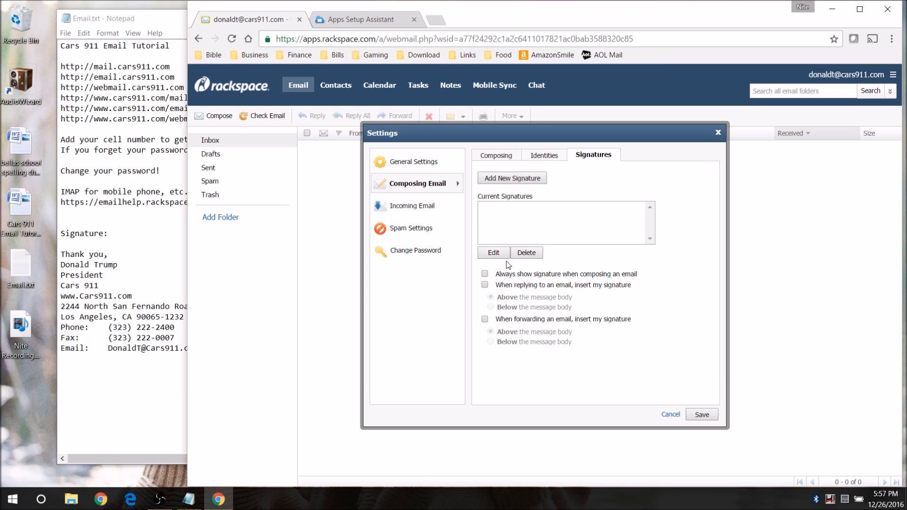
click(515, 179)
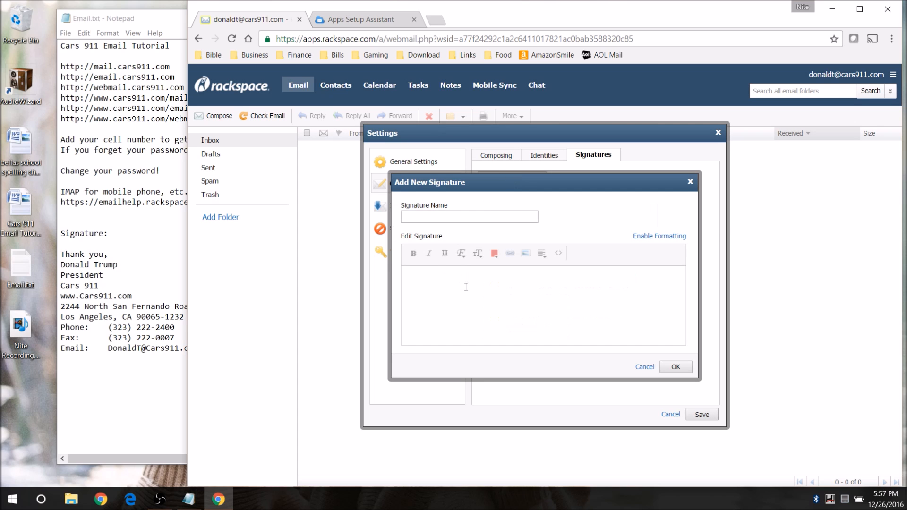
click(492, 216)
text(DT)
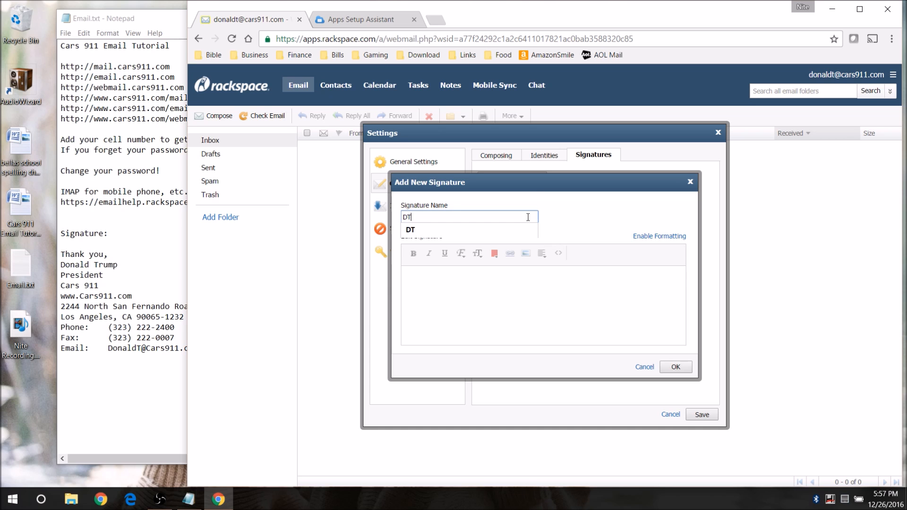
click(493, 231)
click(491, 282)
- Select the Notepad signature block from 'Thank you,' to the email line, then return to the webmail editor
click(104, 278)
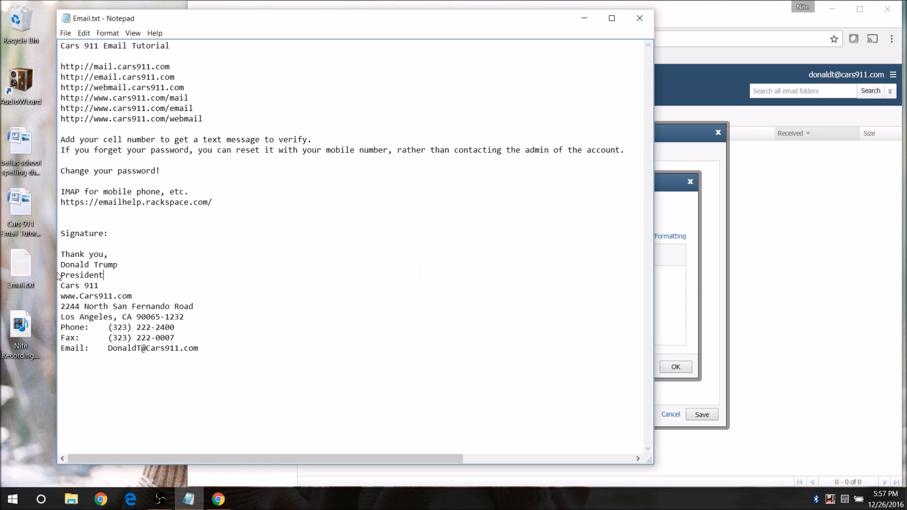
drag(61, 255, 202, 354)
key(ctrl+c)
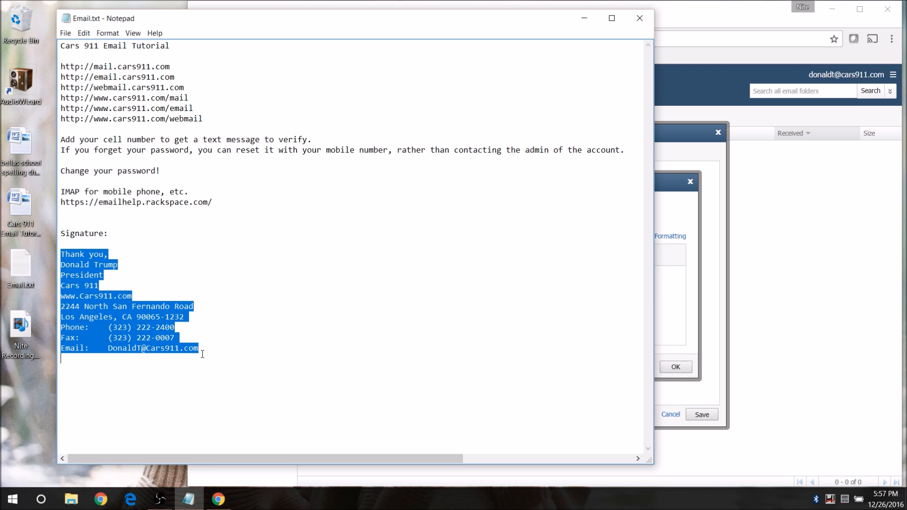
click(660, 303)
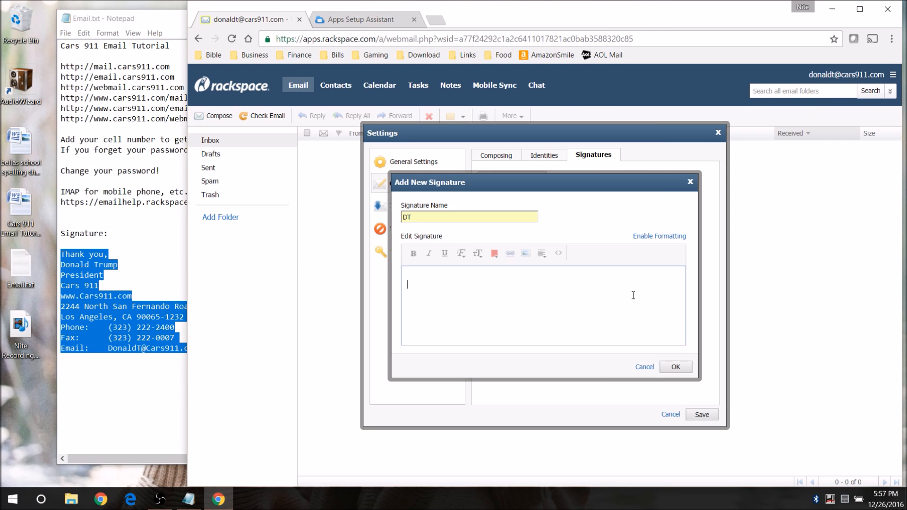
- Paste the Cars 911 thank-you and contact block into the signature body, review it, and save DT
key(ctrl+v)
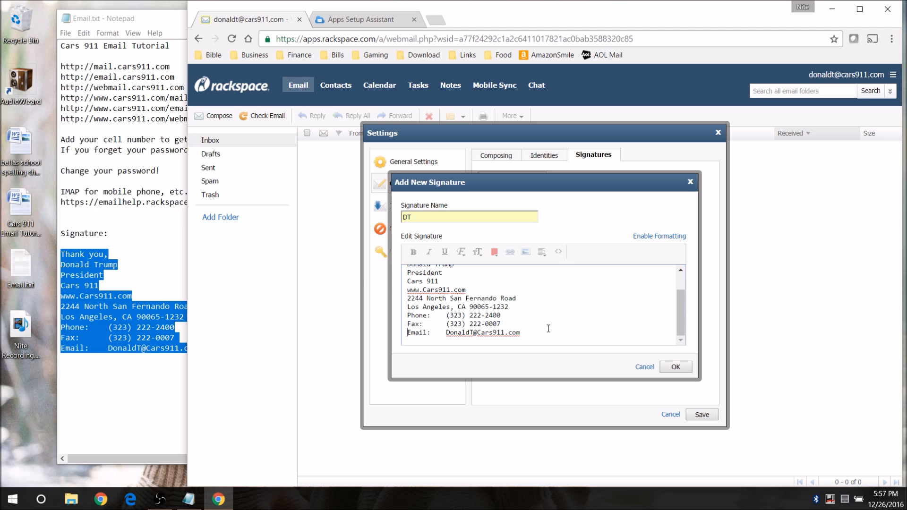
key(ctrl+Home)
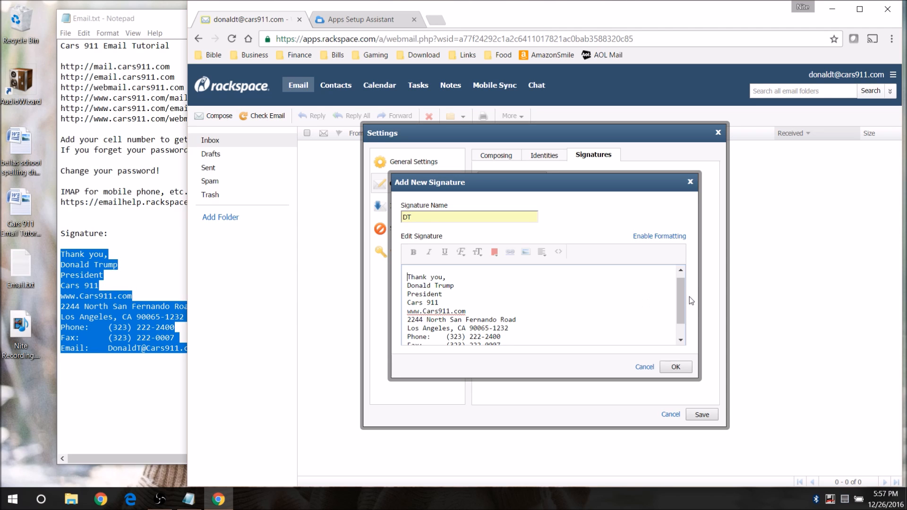
drag(682, 294, 683, 303)
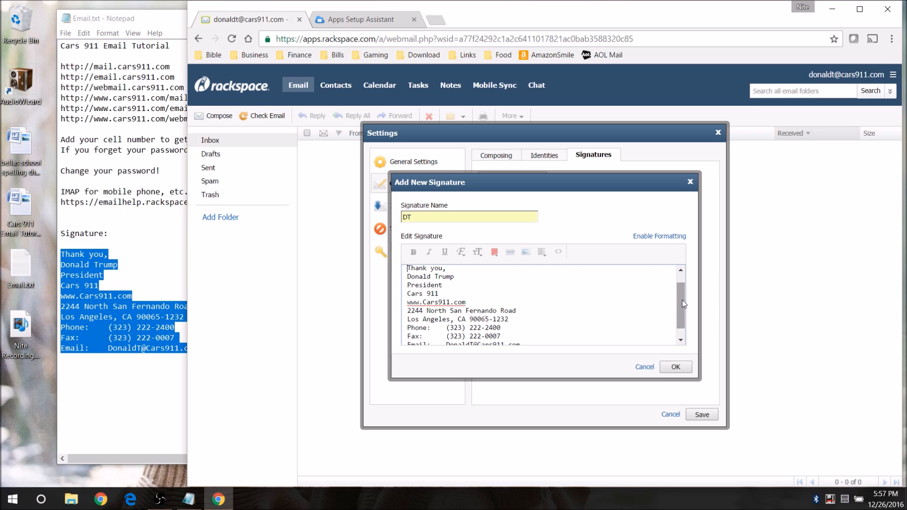
double_click(419, 286)
drag(408, 294, 441, 294)
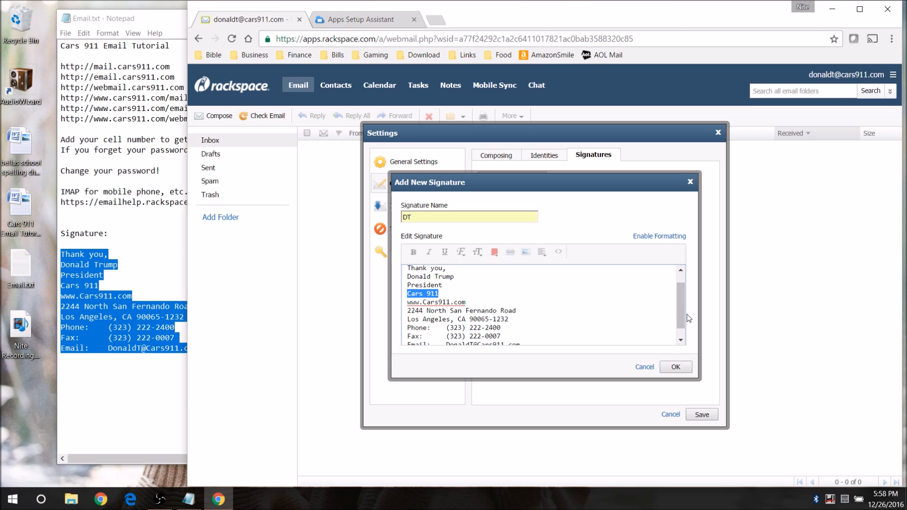
scroll(682, 306, down, 1)
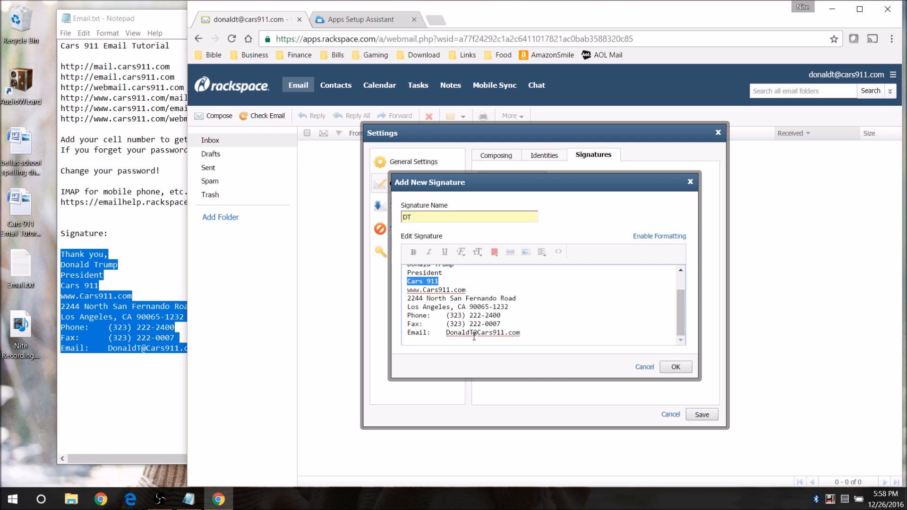
mouse_move(679, 321)
mouse_down()
mouse_move(679, 306)
mouse_move(680, 328)
mouse_up()
drag(681, 323, 681, 305)
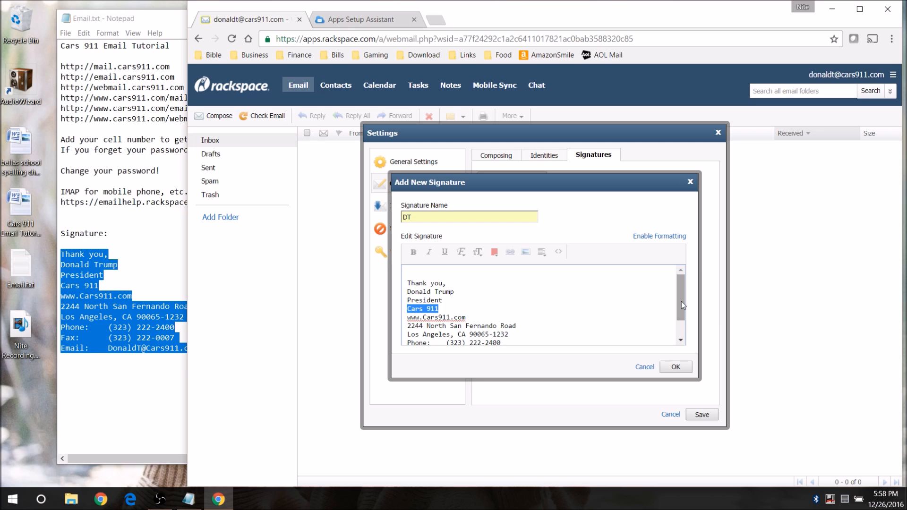
click(691, 371)
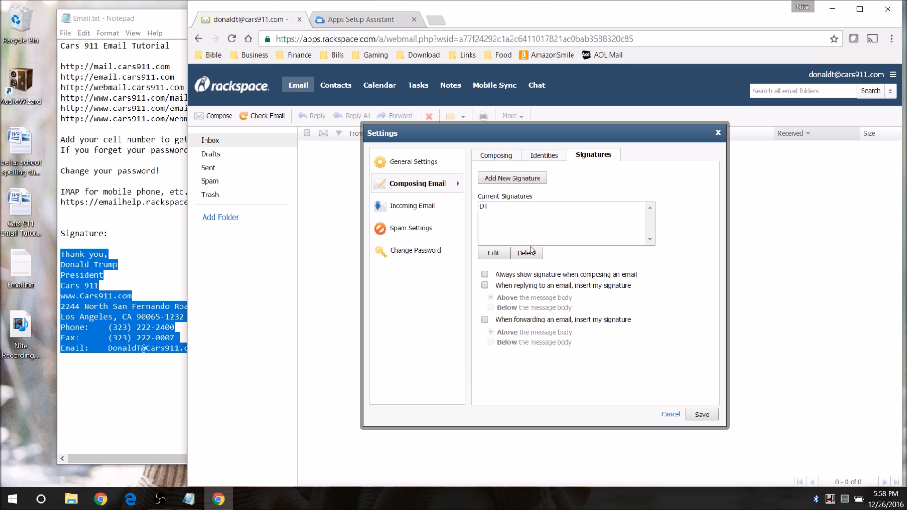
- Enable the signature for new emails, replies and forwards, then save the settings
click(486, 275)
click(486, 286)
click(485, 320)
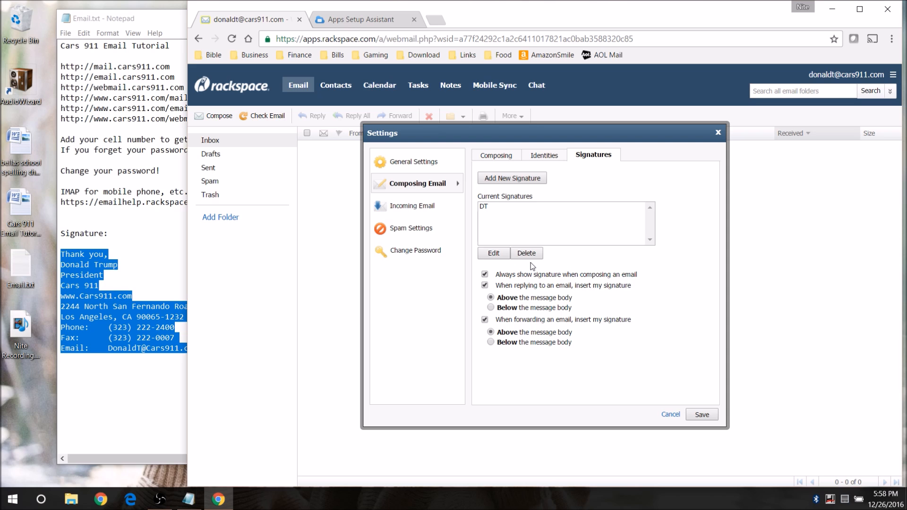
click(702, 416)
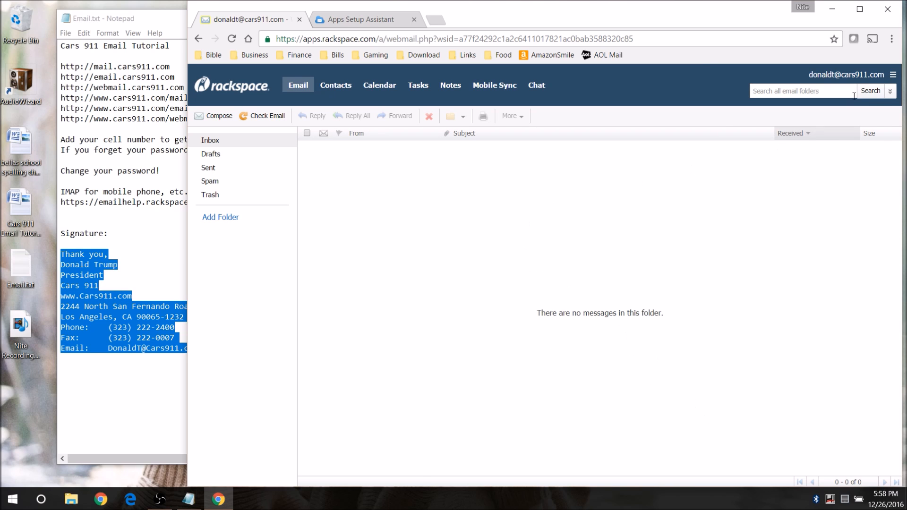
- Open the existing identity for editing under Settings > Composing Email > Identities
click(893, 75)
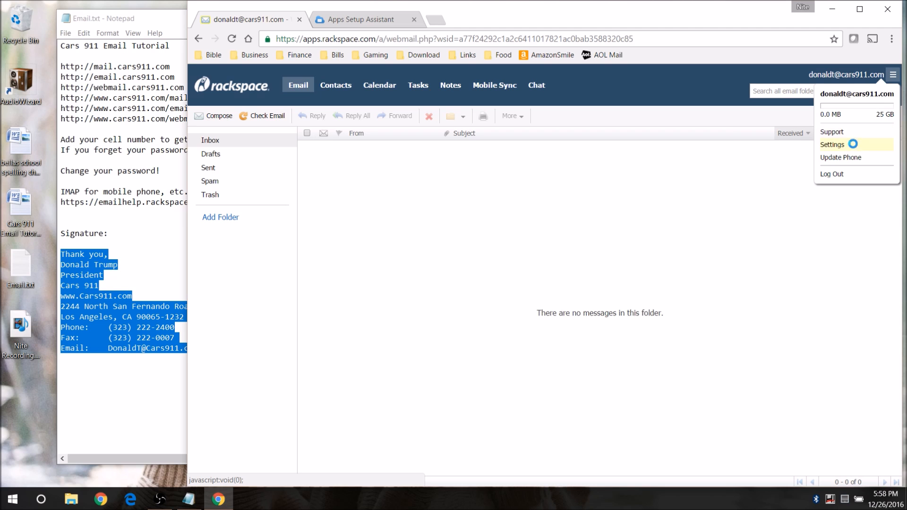
click(854, 144)
click(412, 188)
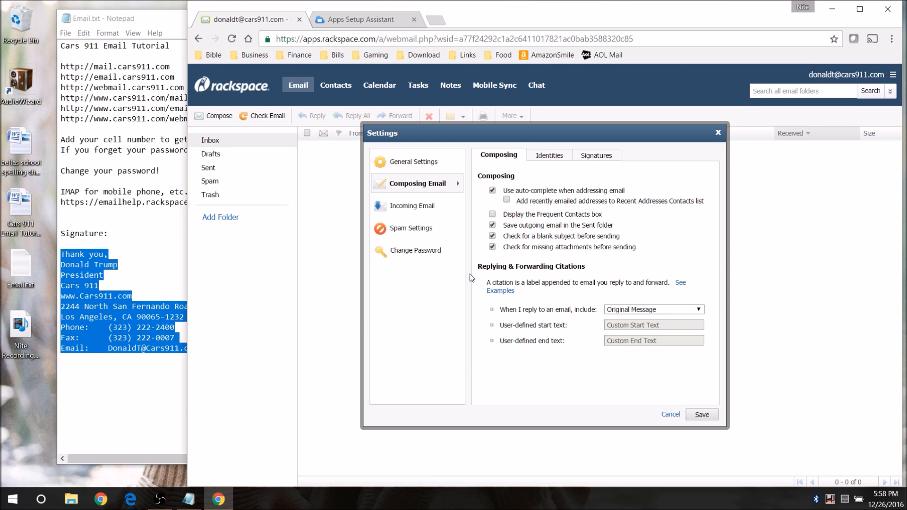
click(551, 156)
click(538, 210)
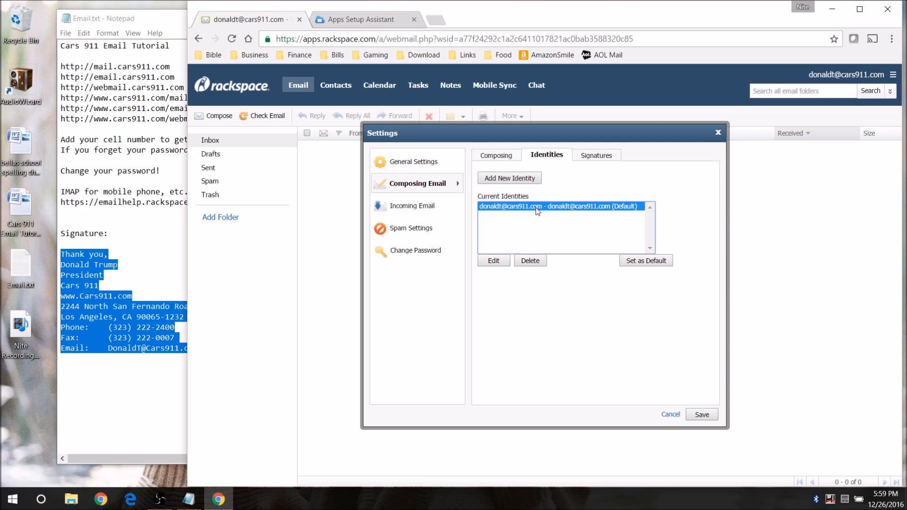
click(494, 262)
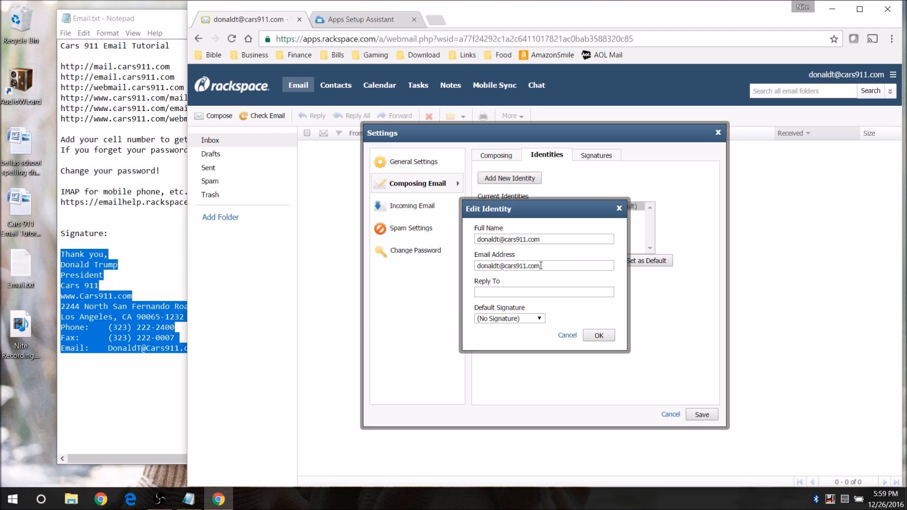
- Replace the identity's full name with the owner's name and make DT its default signature
click(543, 239)
drag(543, 238, 475, 240)
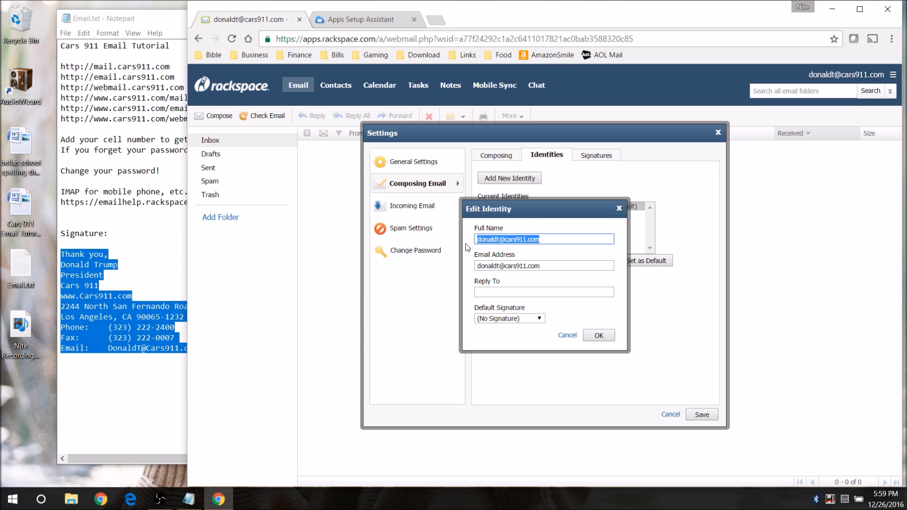
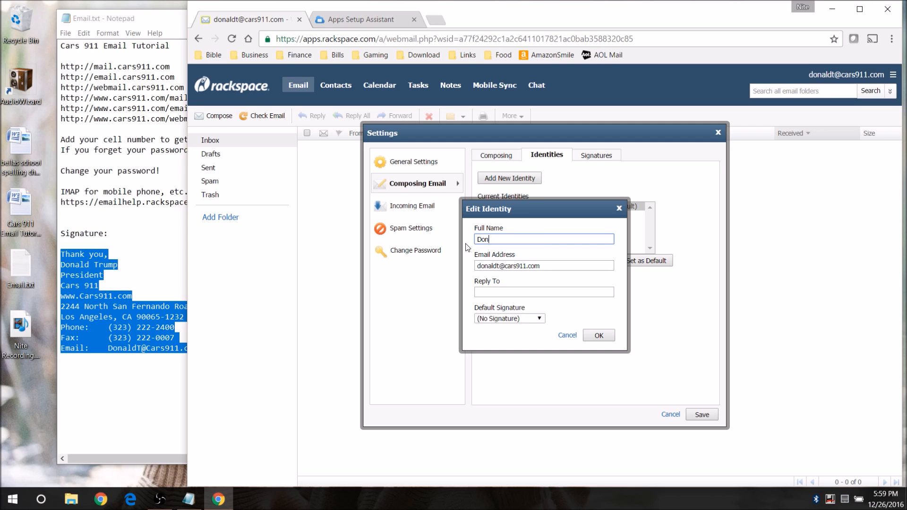
click(544, 319)
click(533, 333)
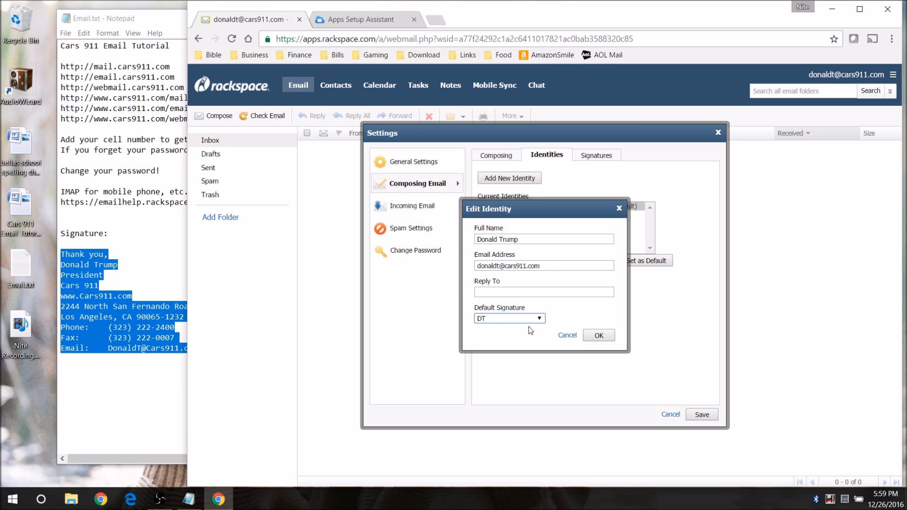
click(598, 335)
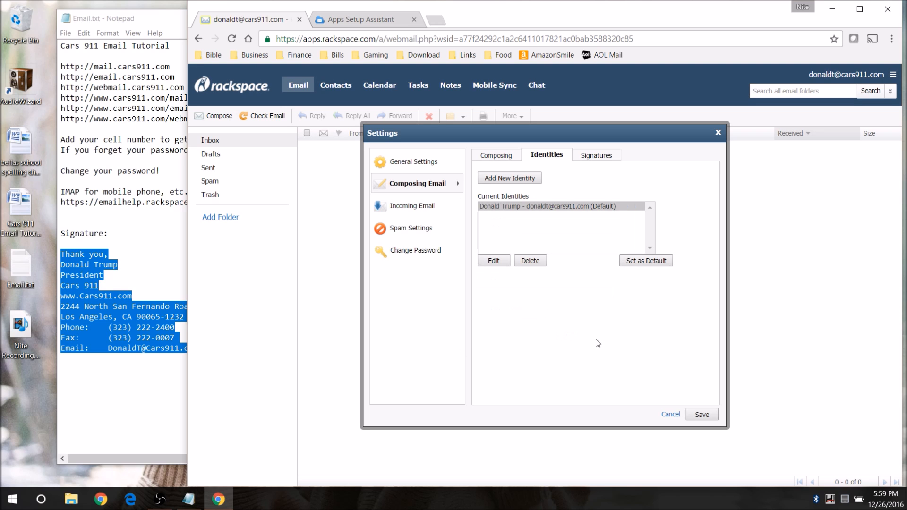
- Save the settings, then in a new message switch the signature off and back to DT
click(702, 414)
click(225, 120)
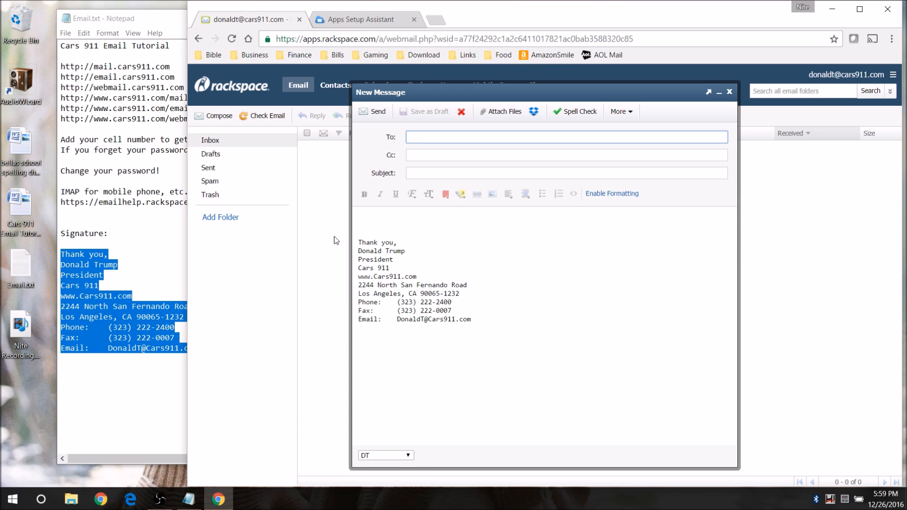
click(410, 455)
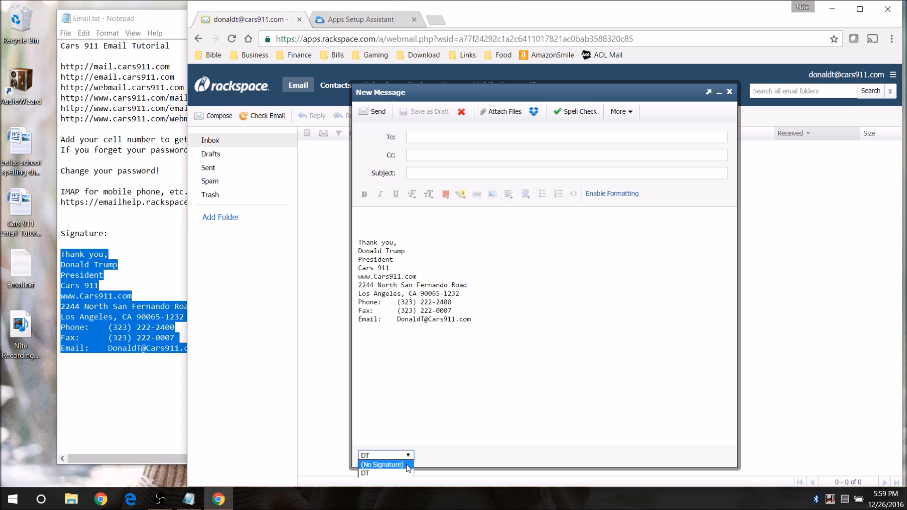
click(383, 464)
click(409, 455)
click(398, 474)
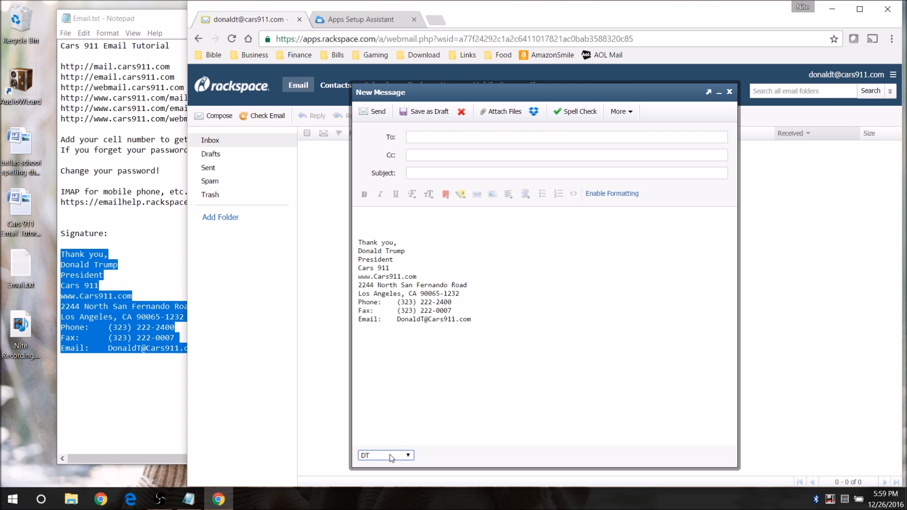
- Delete the signature block, discard the test message without saving, and reload the page
mouse_move(481, 325)
mouse_down()
mouse_move(358, 268)
mouse_move(357, 238)
mouse_up()
key(BackSpace)
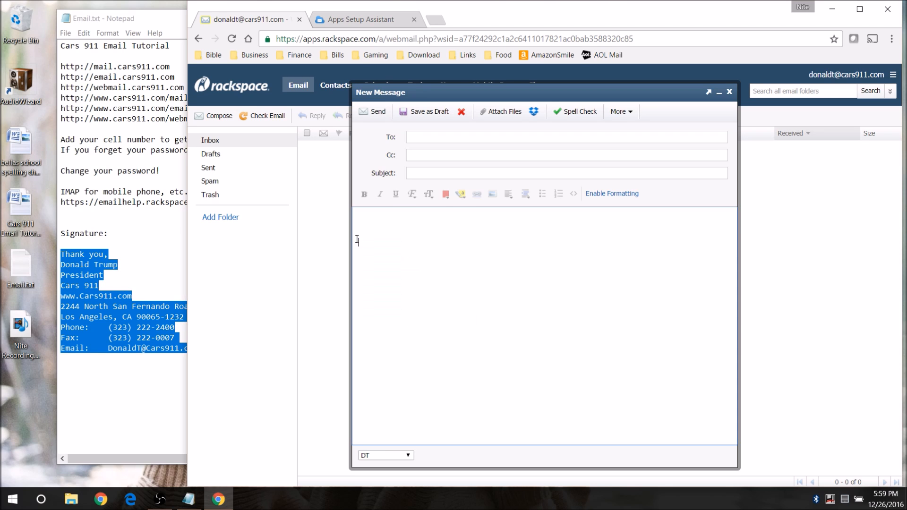
click(730, 92)
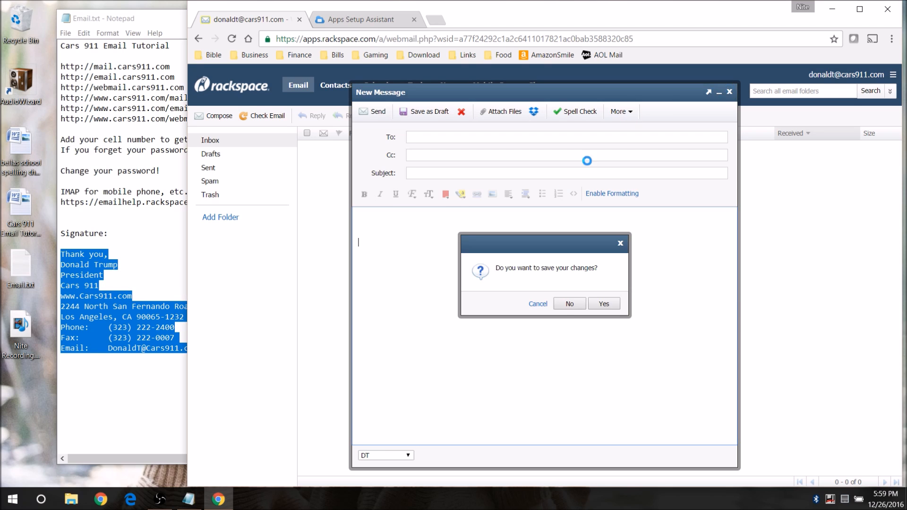
click(577, 305)
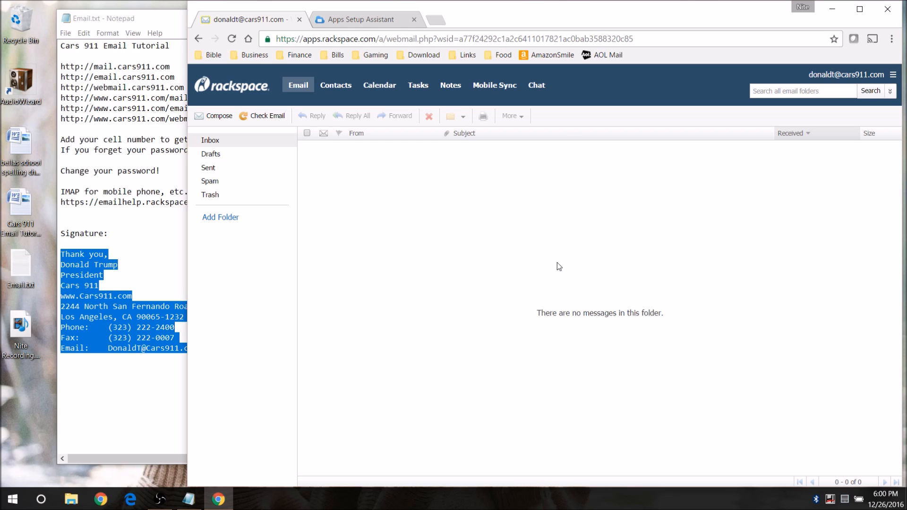
click(232, 39)
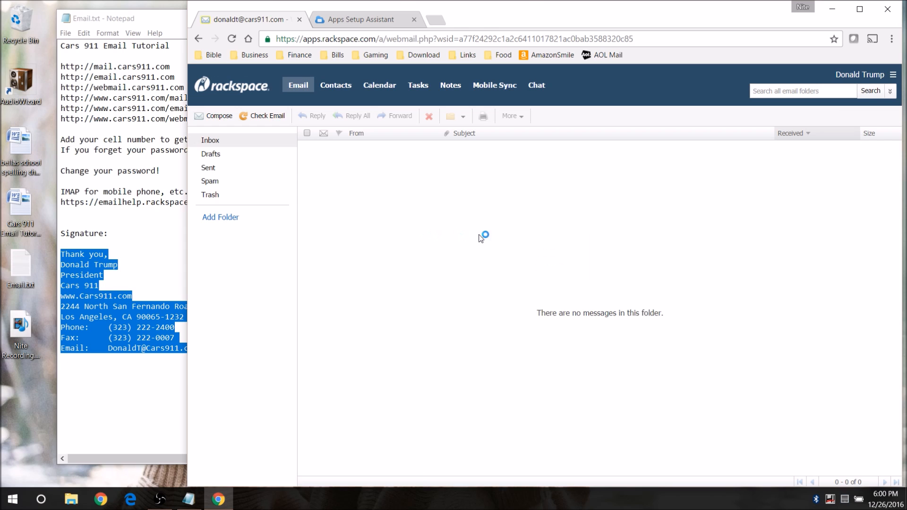